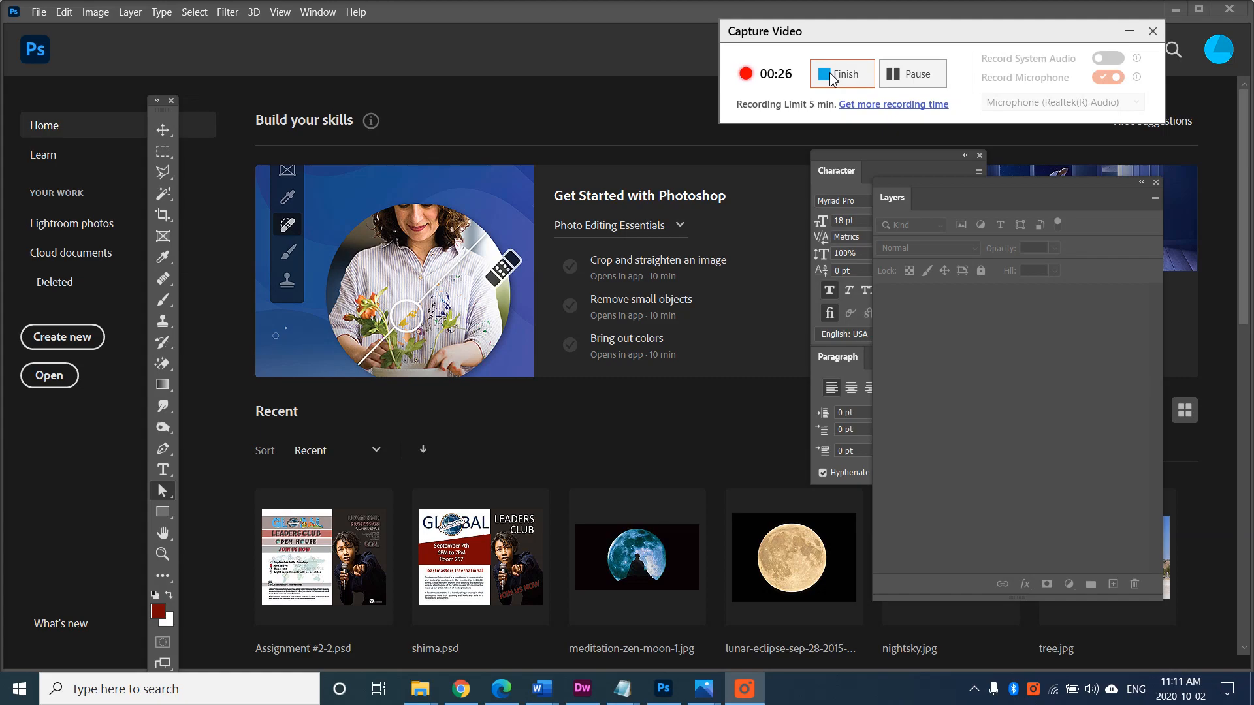
- Open the activity5 portrait image from the CGD folder
click(39, 14)
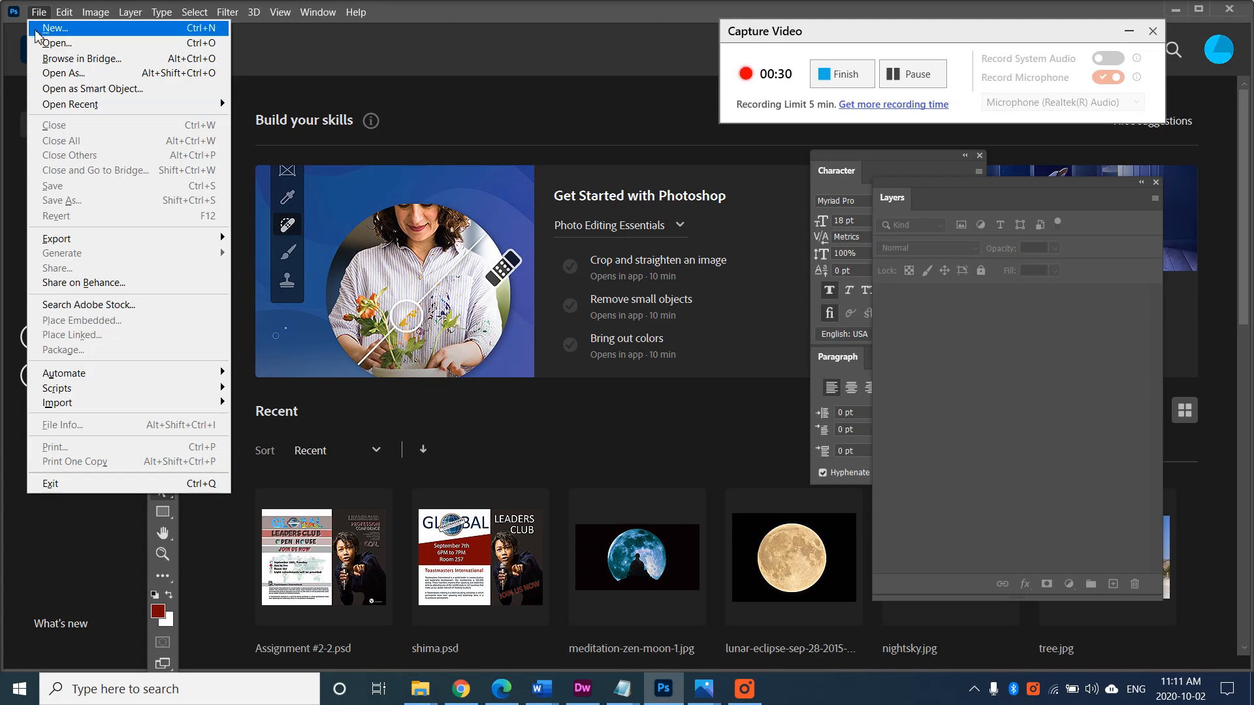
click(56, 43)
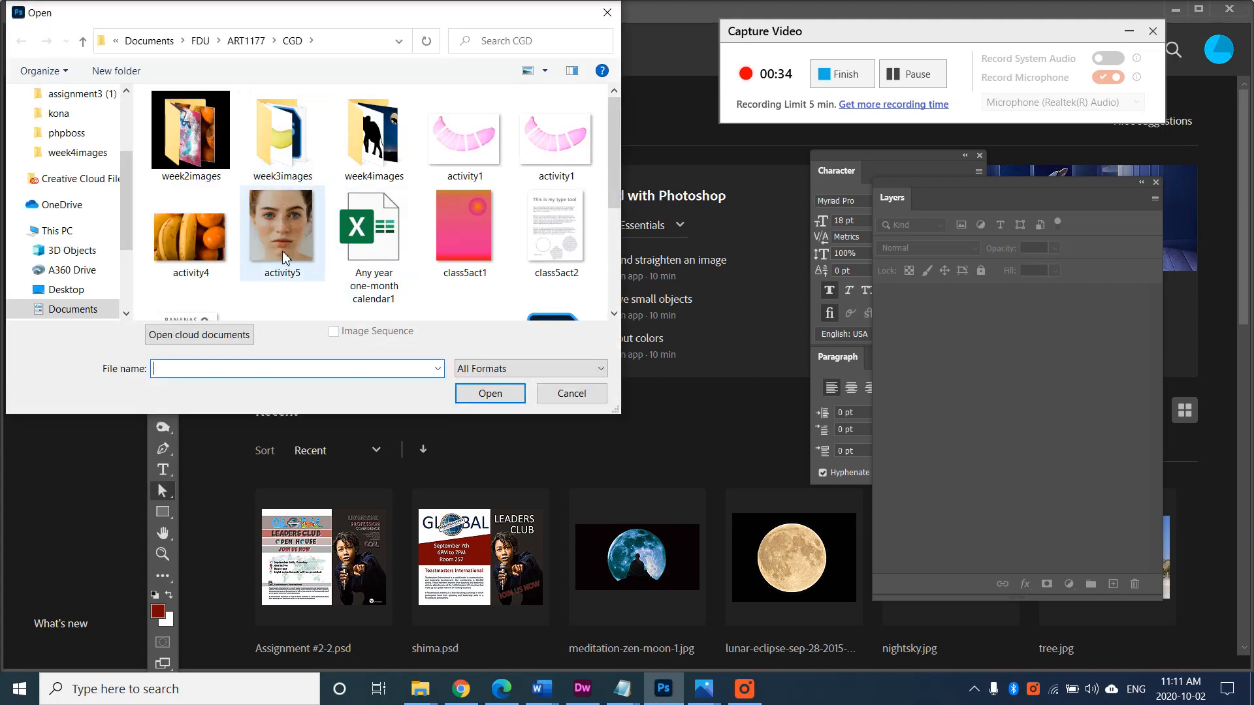
scroll(282, 250, down, 1)
scroll(303, 252, up, 1)
click(276, 230)
click(498, 394)
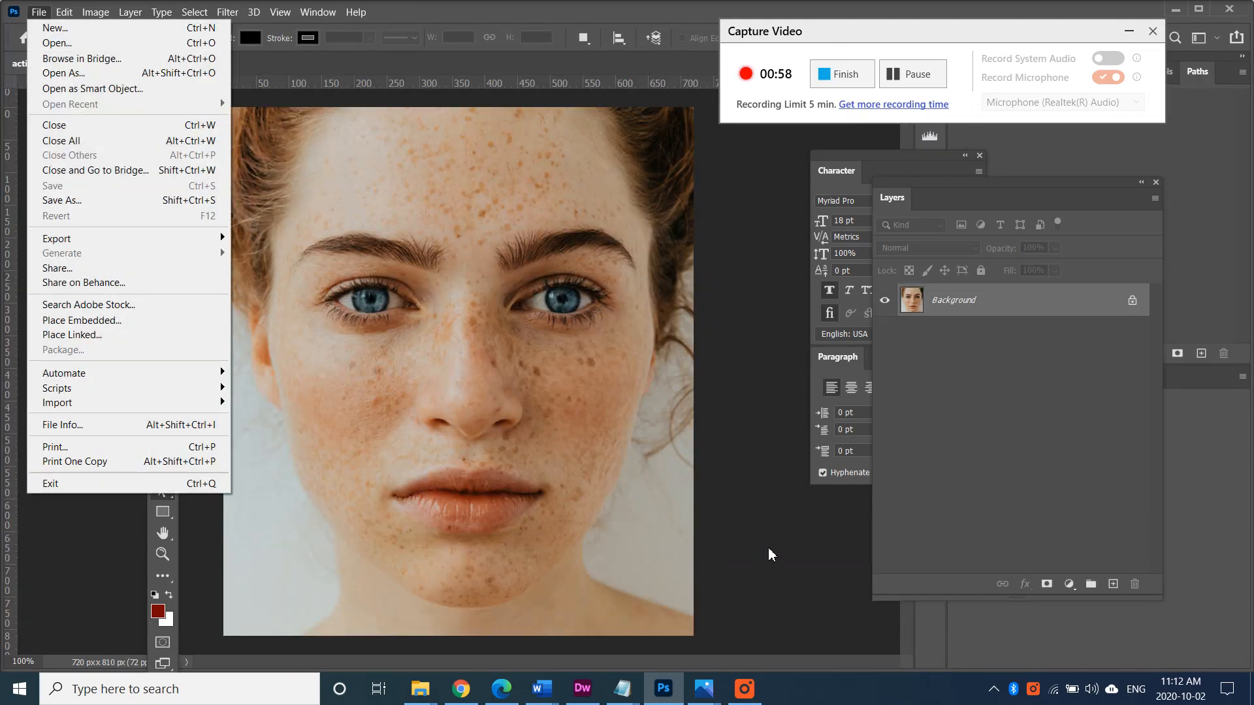
click(743, 534)
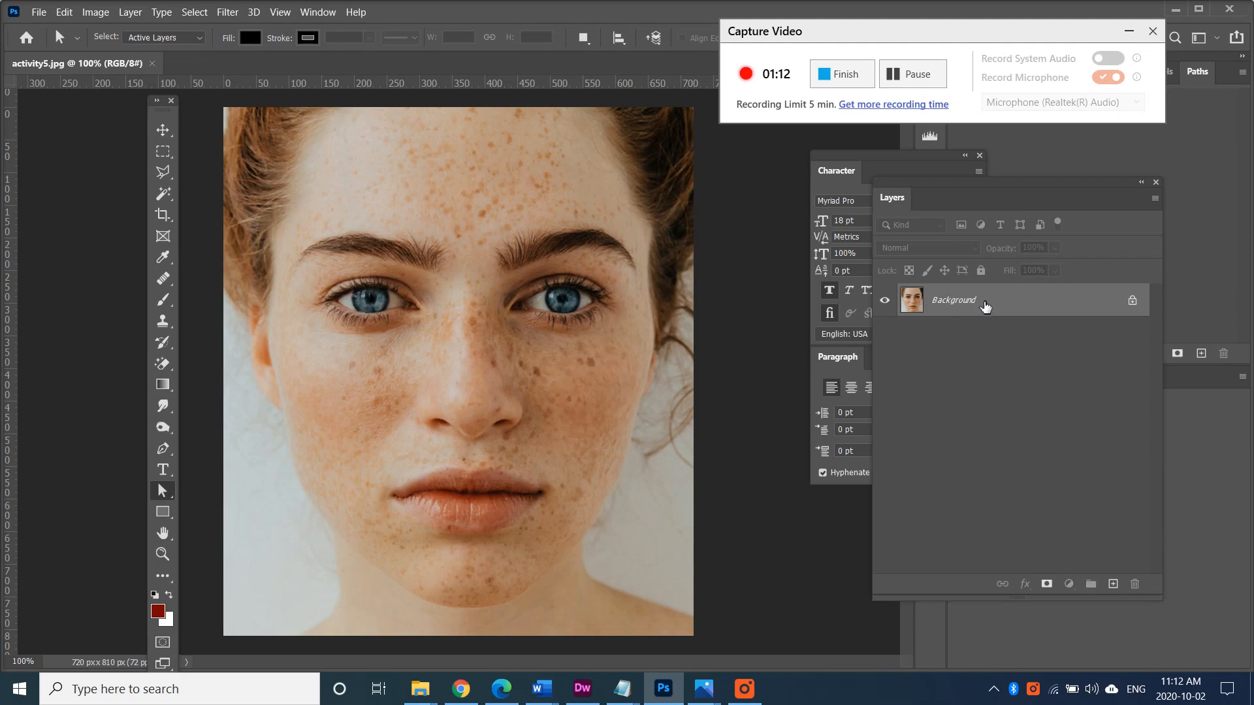
- Convert the locked Background into a regular layer with the default name and add a layer mask to it
double_click(983, 304)
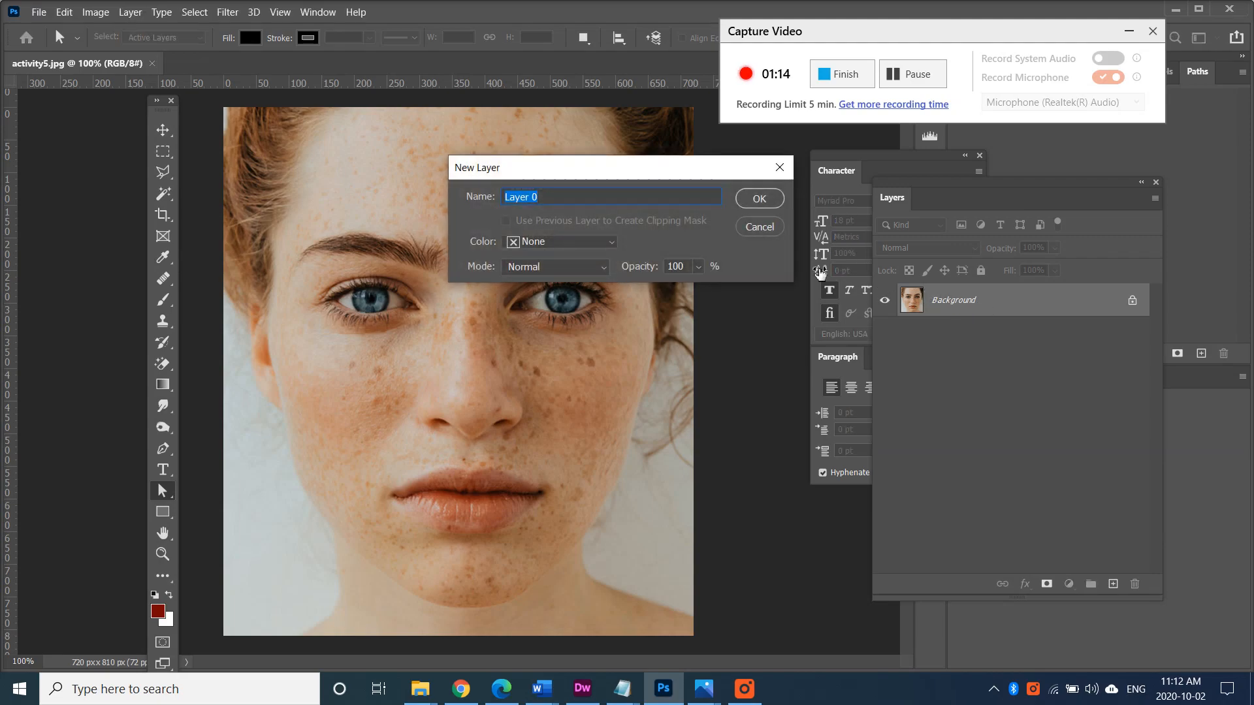
click(764, 206)
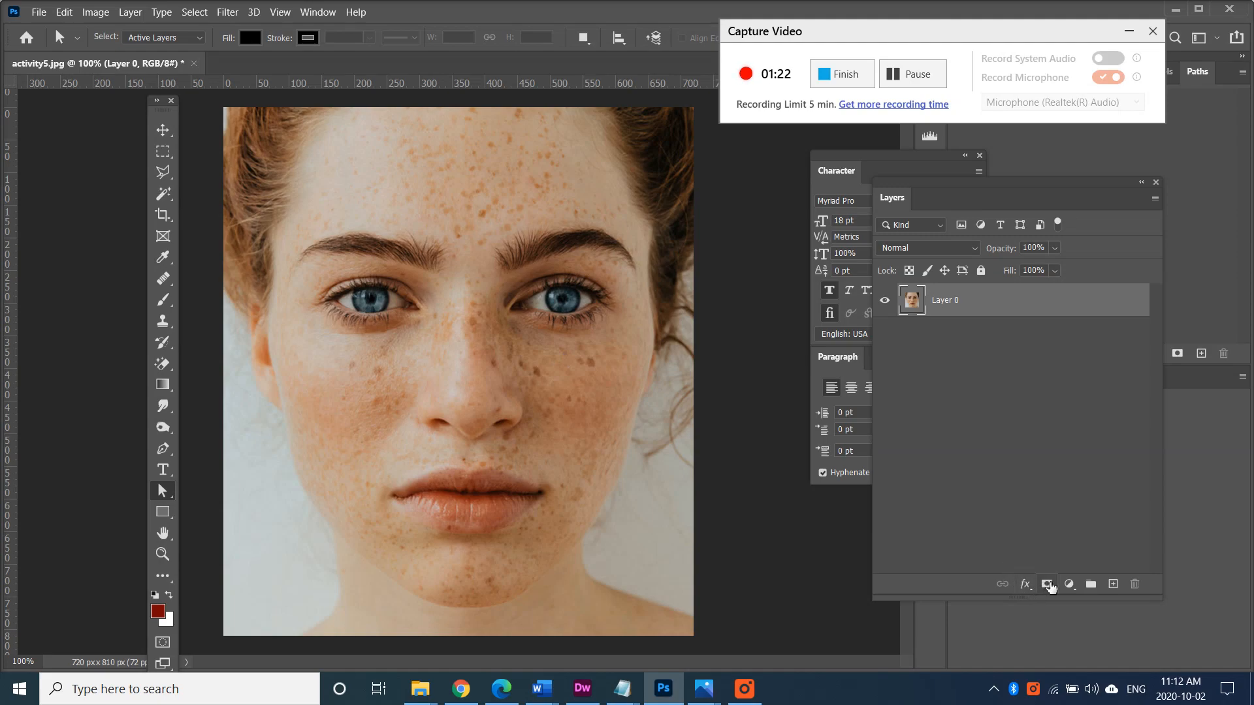
click(1047, 585)
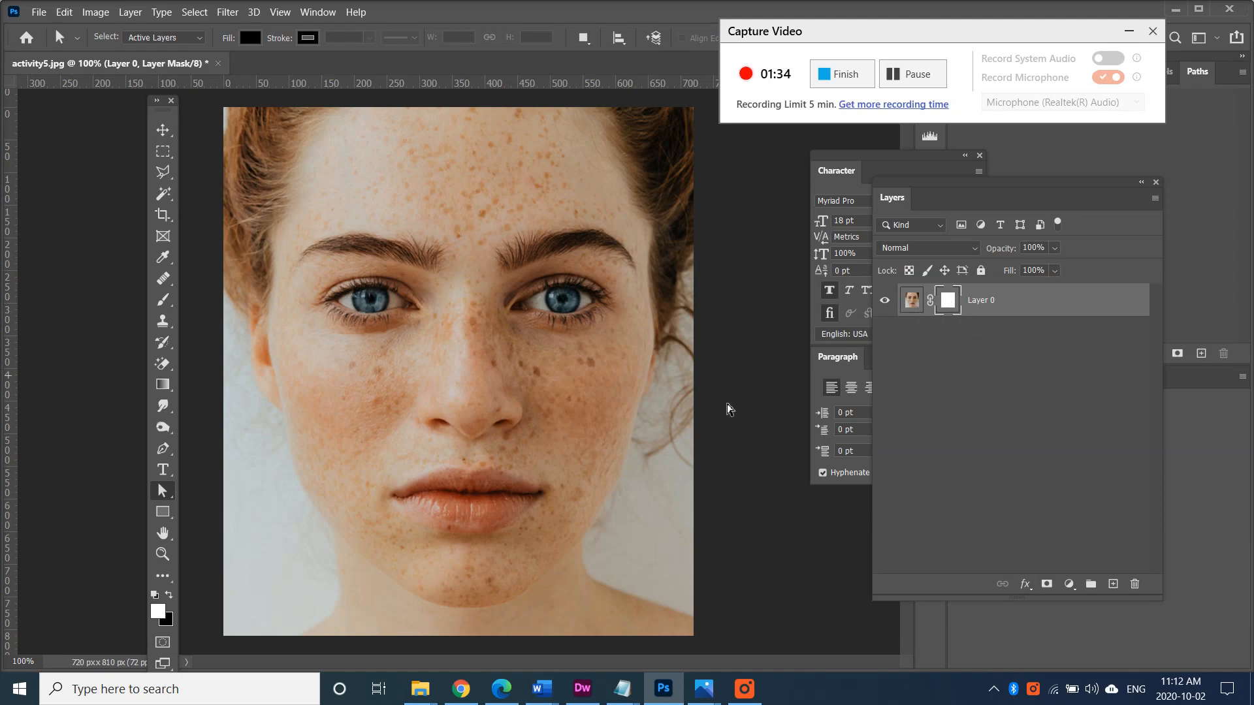
- Activate the Brush tool with the Hard Round tip and set its size to 90 px
click(164, 300)
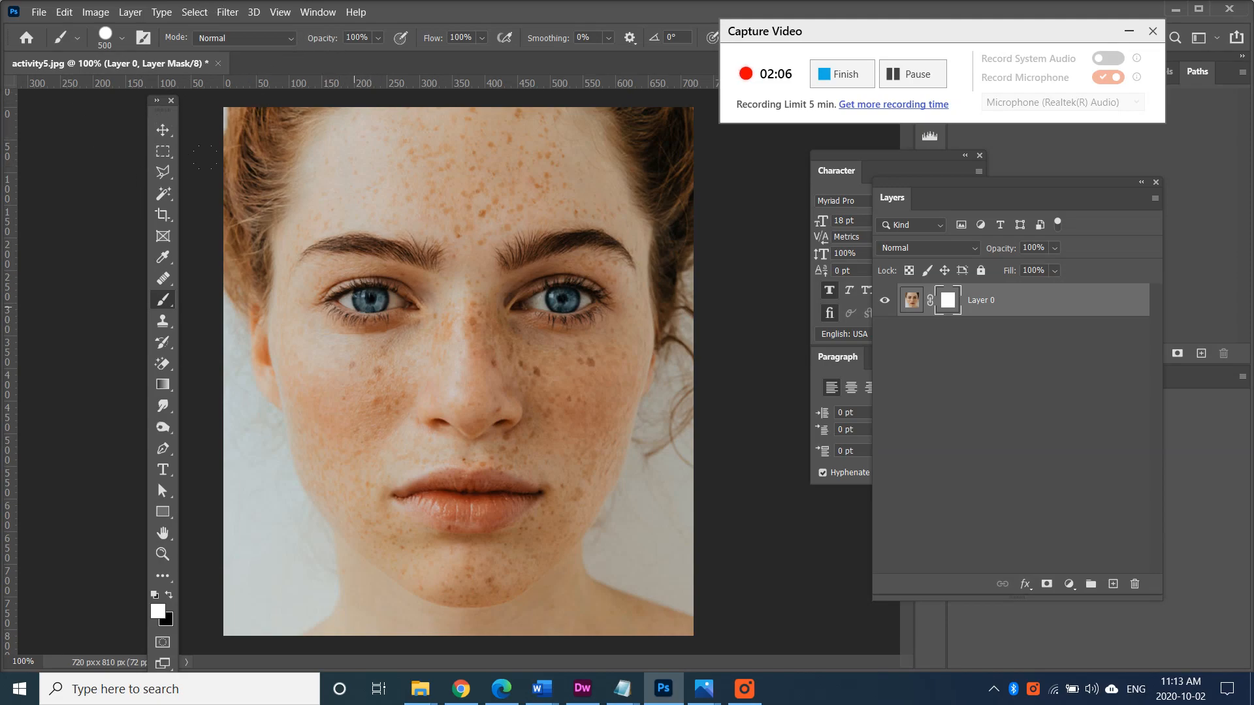
click(121, 37)
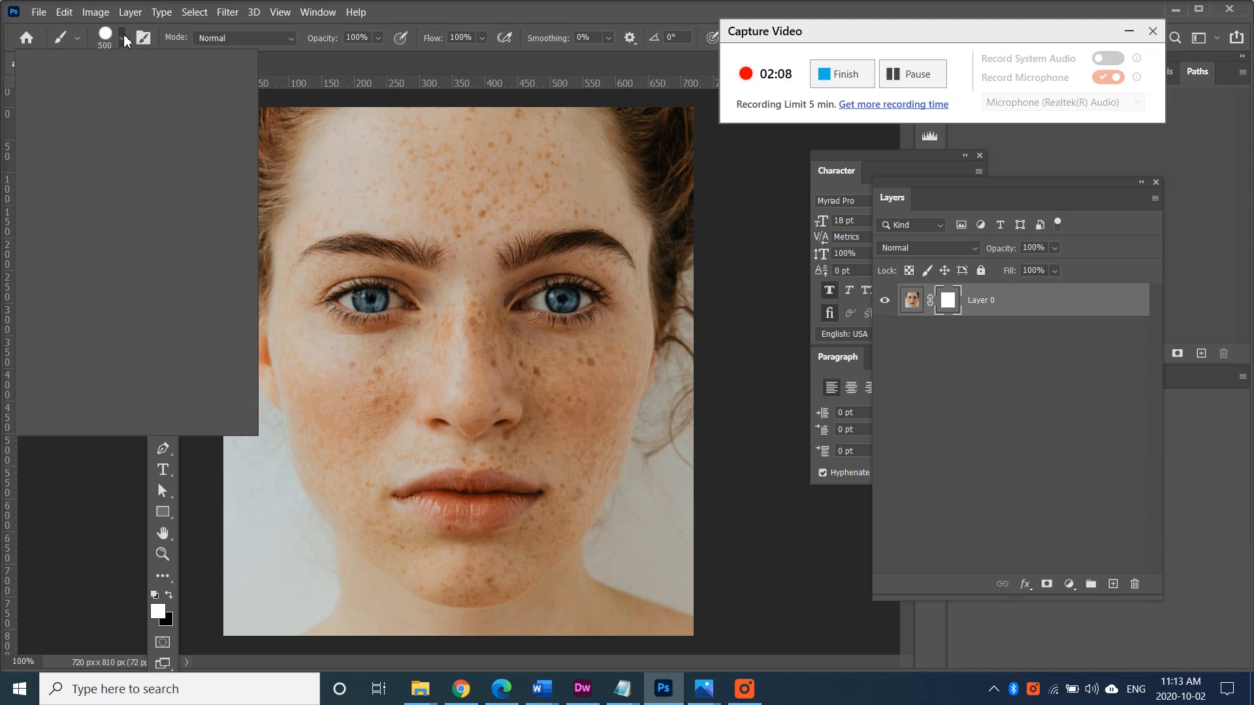
mouse_move(188, 89)
mouse_down()
mouse_move(136, 86)
mouse_move(156, 89)
mouse_up()
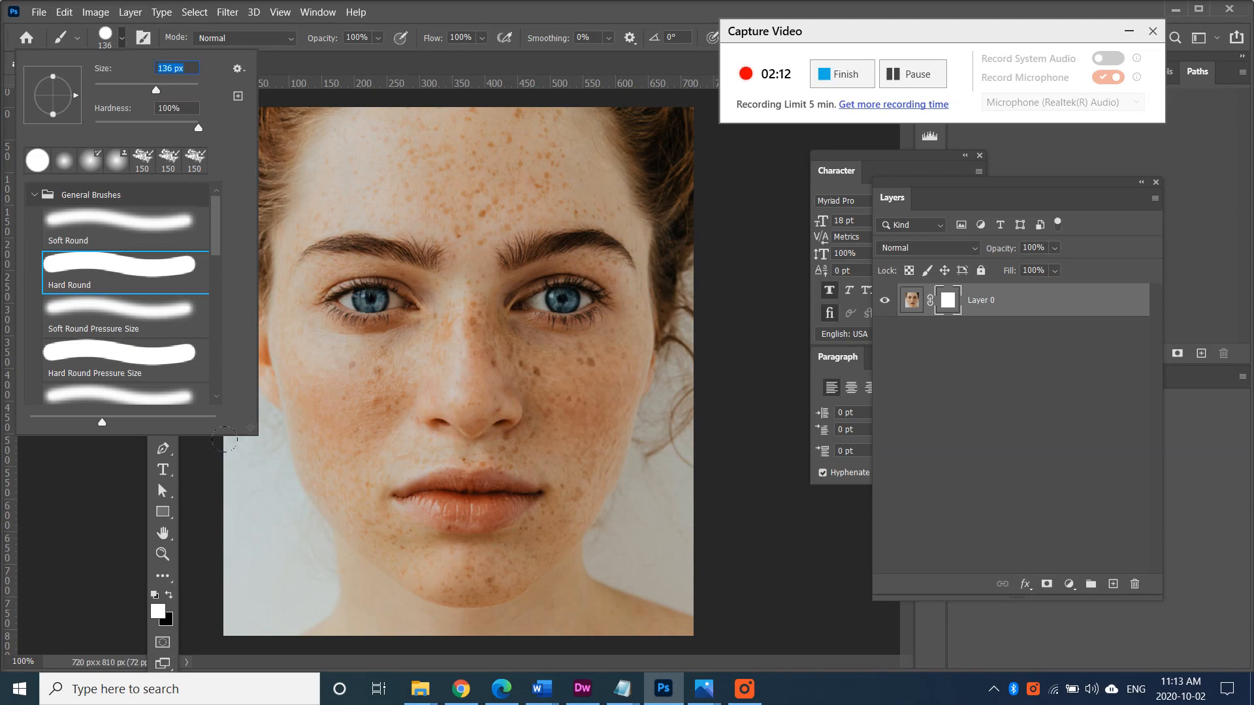
click(258, 564)
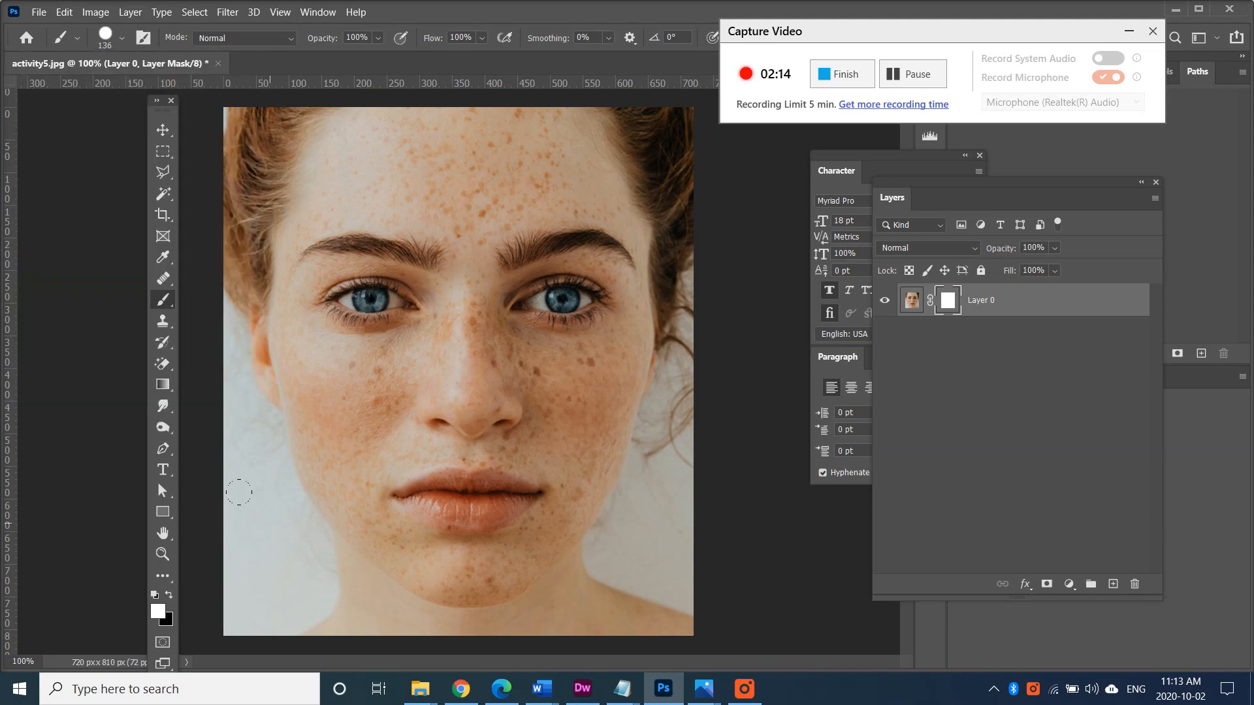
key(bracketleft)
key(bracketleft)
key(bracketleft)
key(bracketleft)
key(bracketleft)
key(bracketright)
key(bracketright)
- Paint black on the layer mask to hide the background along the left side of the face and neck
key(x)
mouse_move(254, 496)
mouse_down()
mouse_move(248, 574)
mouse_move(225, 562)
mouse_up()
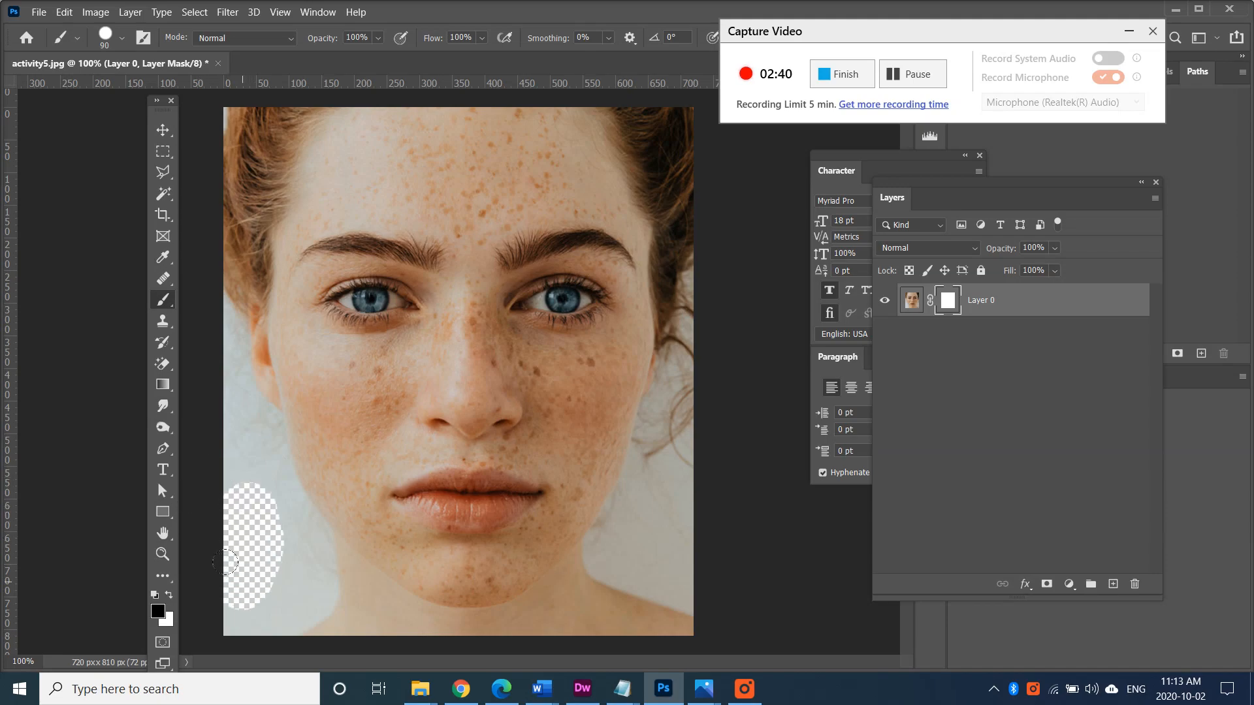
drag(224, 465, 230, 496)
mouse_move(216, 444)
mouse_down()
mouse_move(251, 525)
mouse_move(255, 614)
mouse_move(230, 598)
mouse_move(275, 570)
mouse_move(300, 509)
mouse_move(238, 430)
mouse_move(230, 366)
mouse_move(190, 312)
mouse_move(277, 519)
mouse_move(280, 548)
mouse_move(255, 590)
mouse_up()
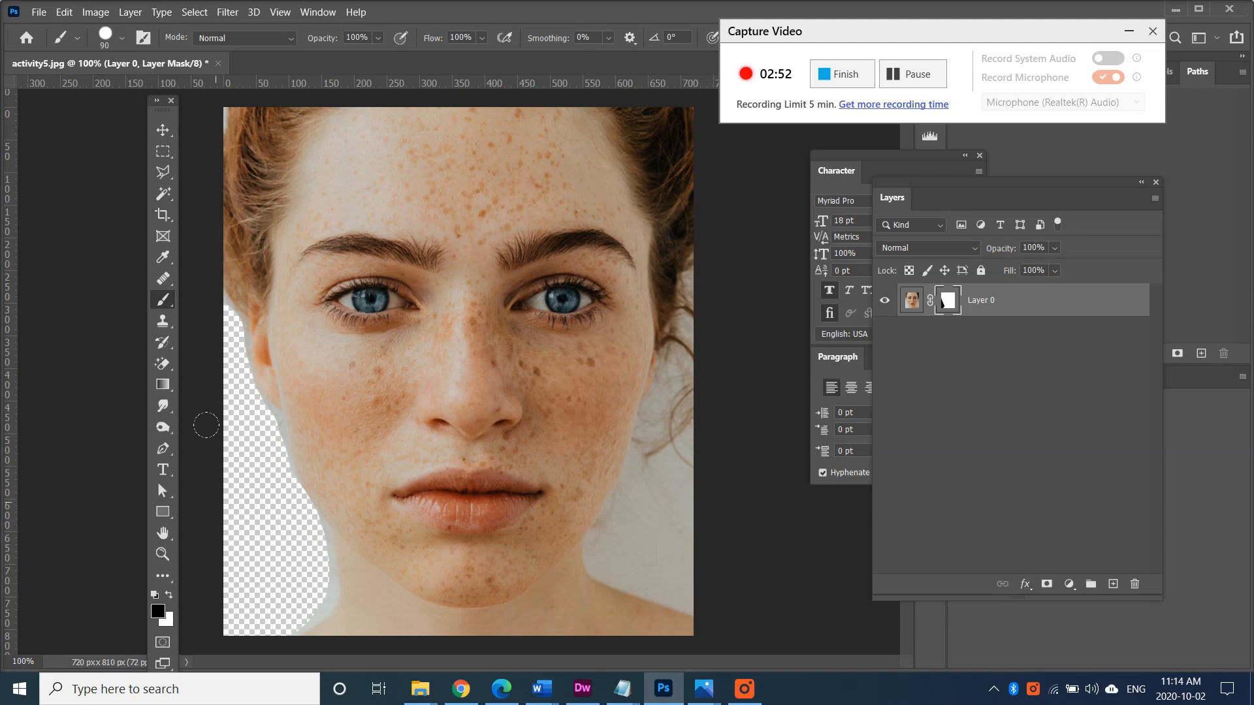
- Reduce the brush to 60 px and mask out the leftover background fringe along the left cheek and jaw
key(ctrl+plus)
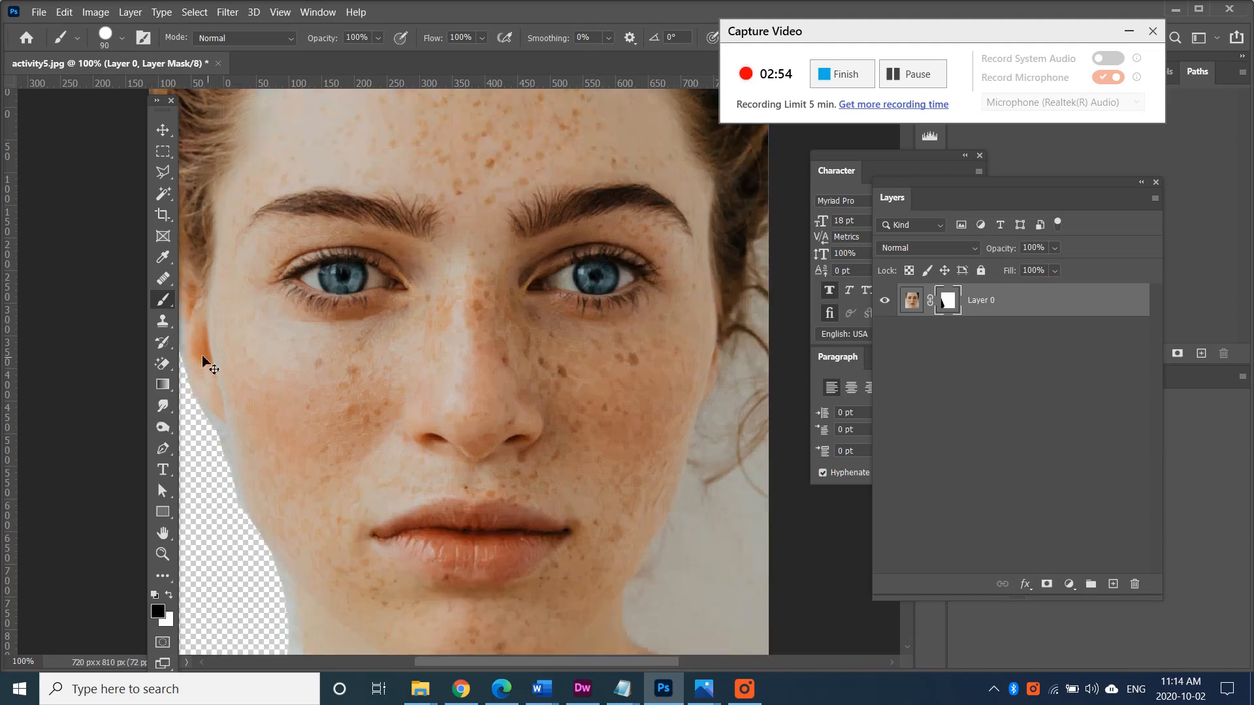
key(ctrl+plus)
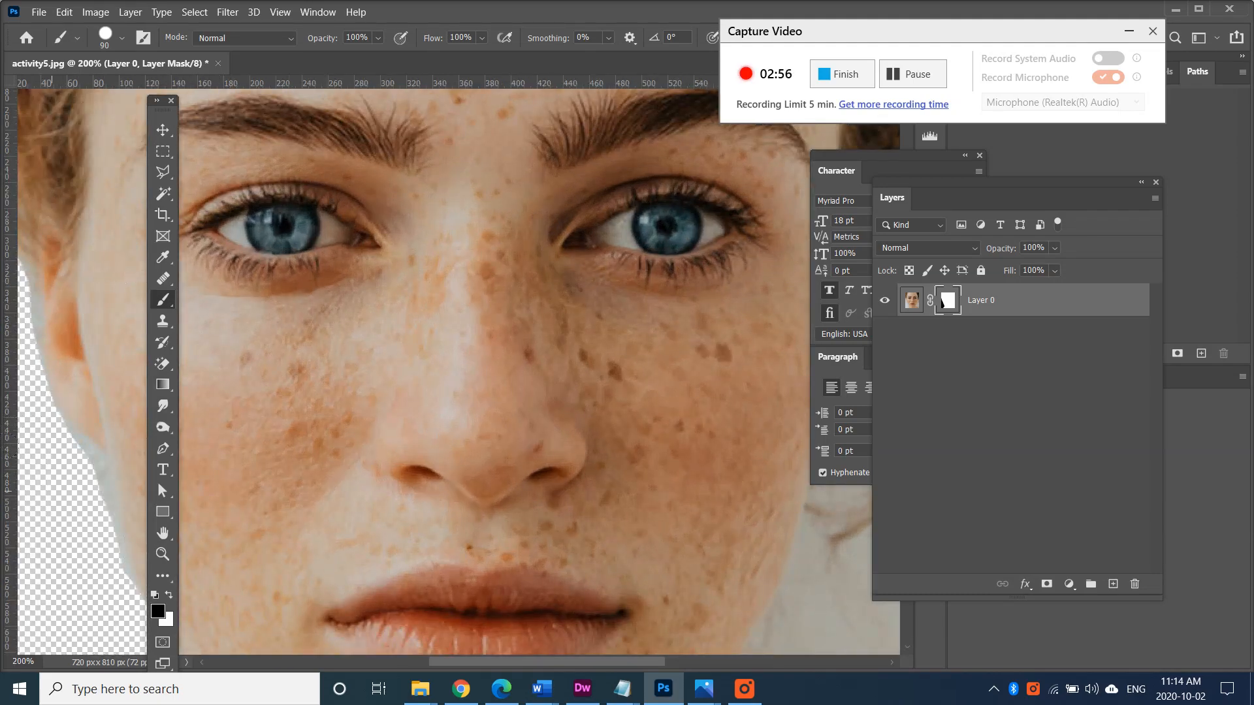
key([)
drag(21, 469, 113, 573)
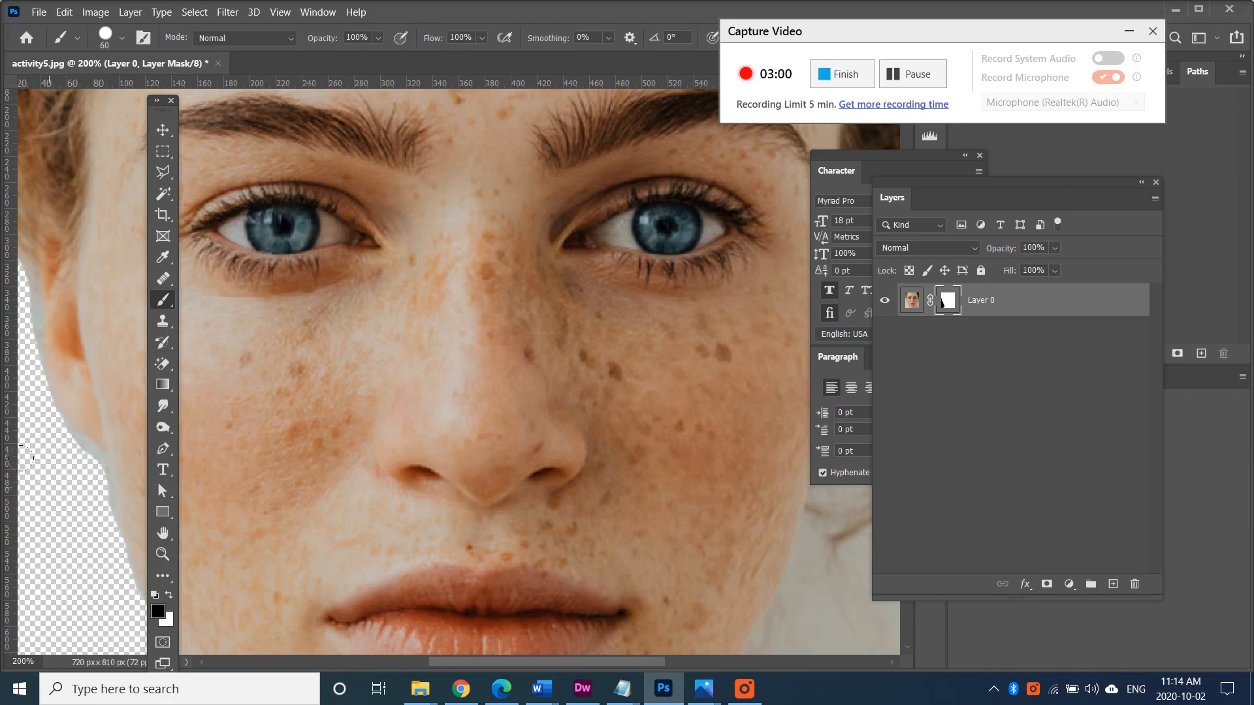
key(ctrl+minus)
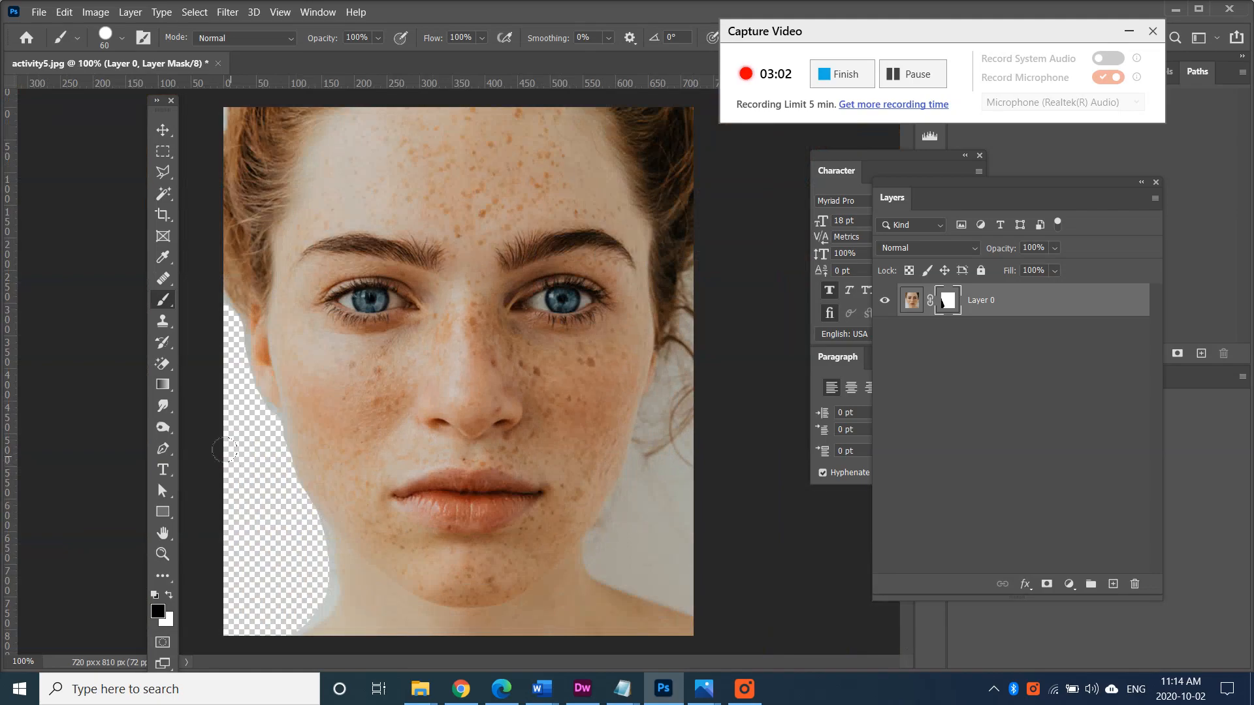
- Mask out the background right of the neck and jaw up to the loose hair, finishing with a 35 px brush
mouse_move(612, 548)
mouse_down()
mouse_move(675, 506)
mouse_move(643, 551)
mouse_move(703, 591)
mouse_move(620, 563)
mouse_move(610, 525)
mouse_move(635, 489)
mouse_move(681, 484)
mouse_up()
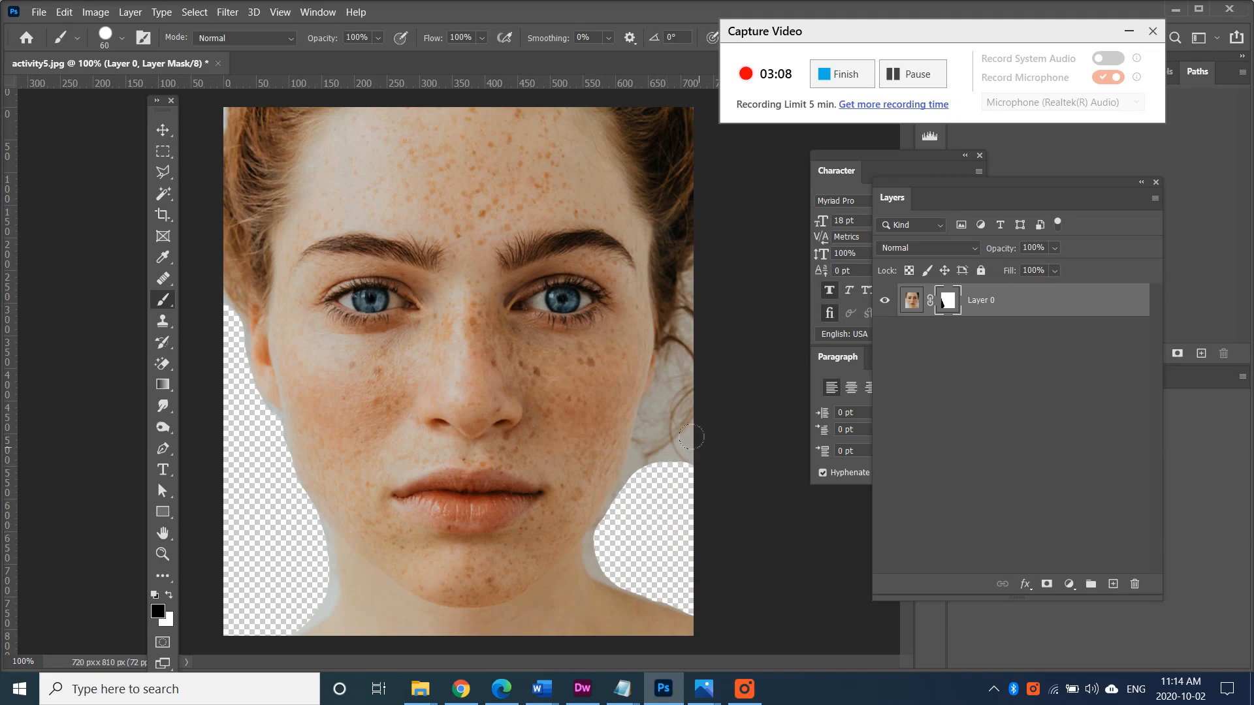
mouse_move(691, 435)
mouse_down()
mouse_move(685, 476)
mouse_move(653, 471)
mouse_move(641, 489)
mouse_move(637, 469)
mouse_move(604, 531)
mouse_move(601, 560)
mouse_move(640, 580)
mouse_up()
key([)
mouse_move(649, 461)
mouse_down()
mouse_move(656, 426)
mouse_move(647, 459)
mouse_move(659, 472)
mouse_up()
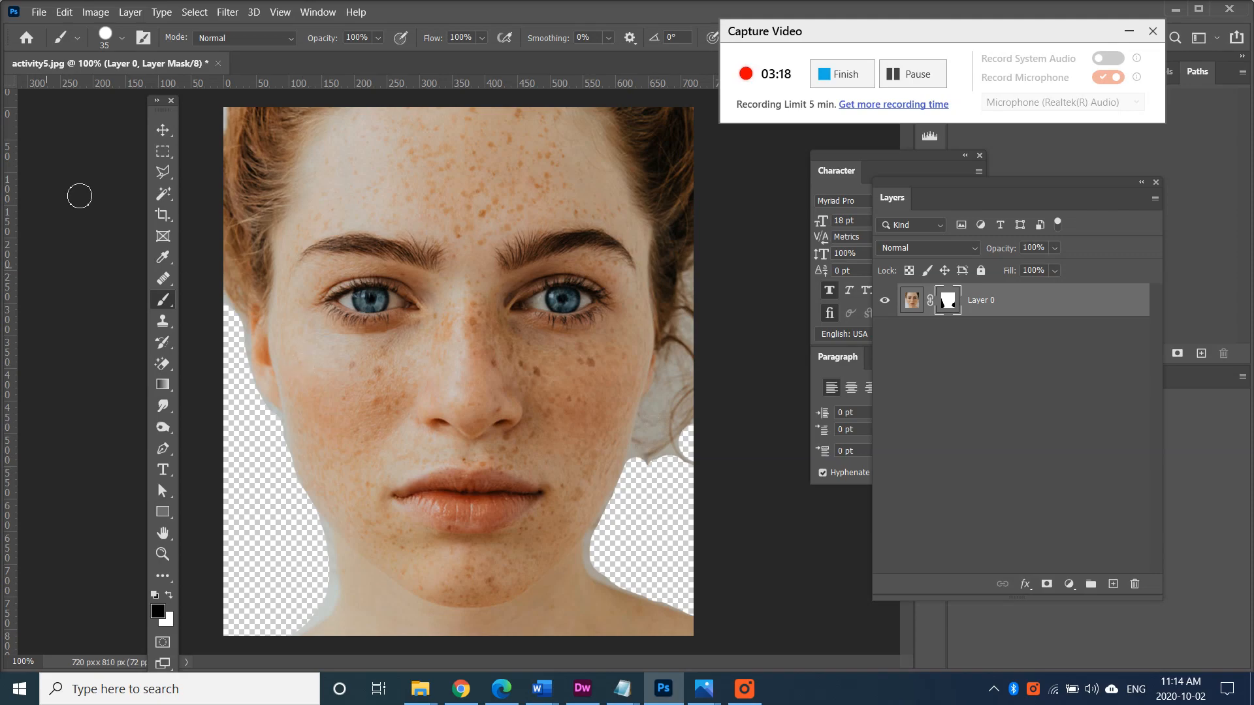
- Try to mask the background around the loose hair with one of the recent 150 px textured brushes
click(123, 44)
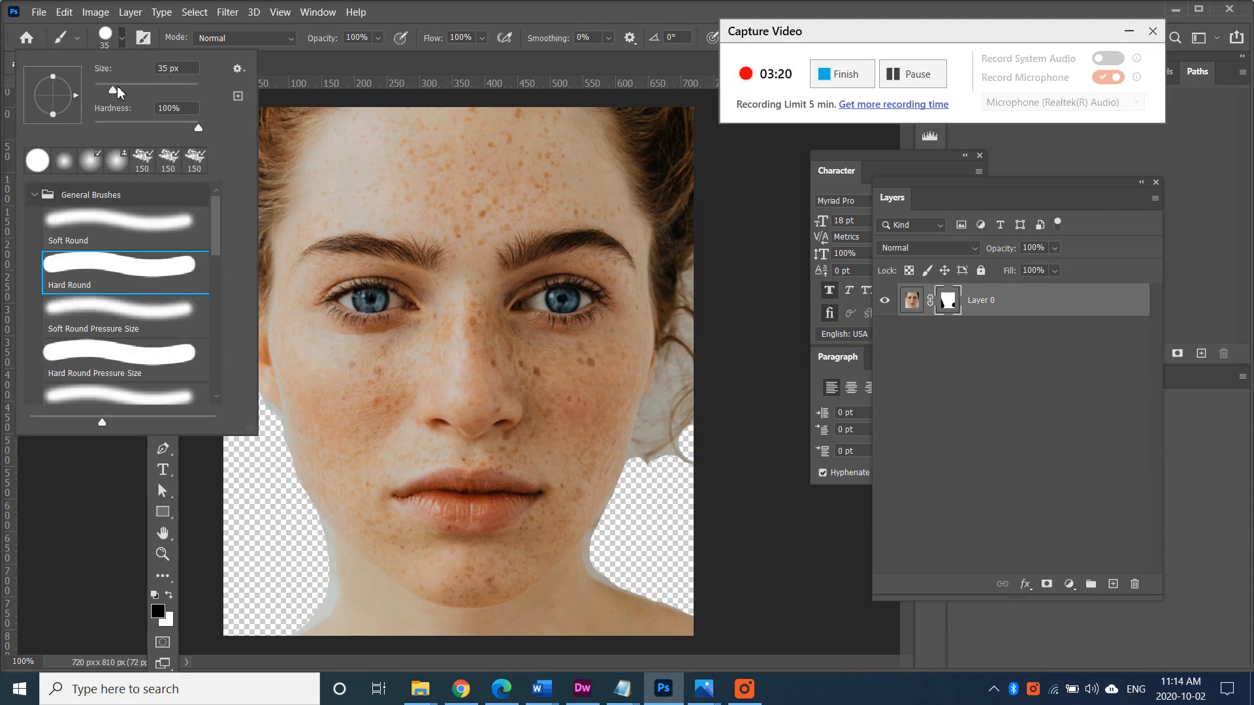
click(142, 160)
drag(693, 450, 700, 444)
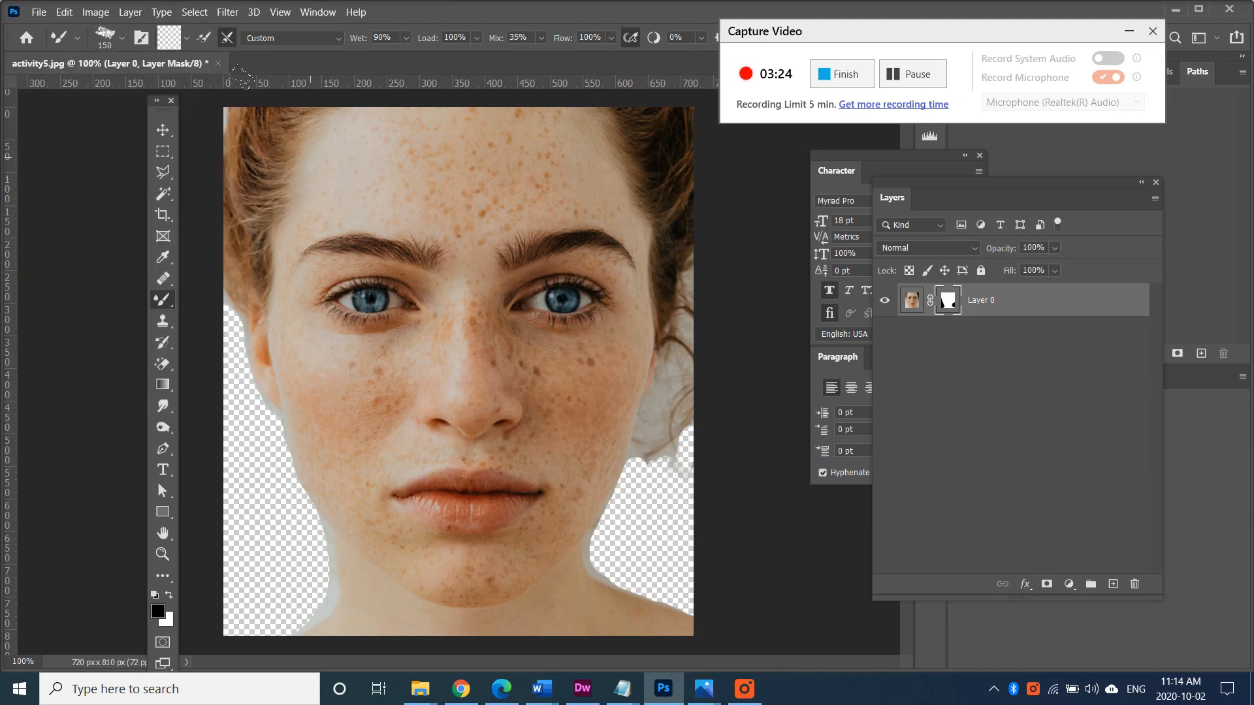
- Examine the available brush presets and the options for adding or importing brushes
click(123, 37)
drag(217, 218, 227, 358)
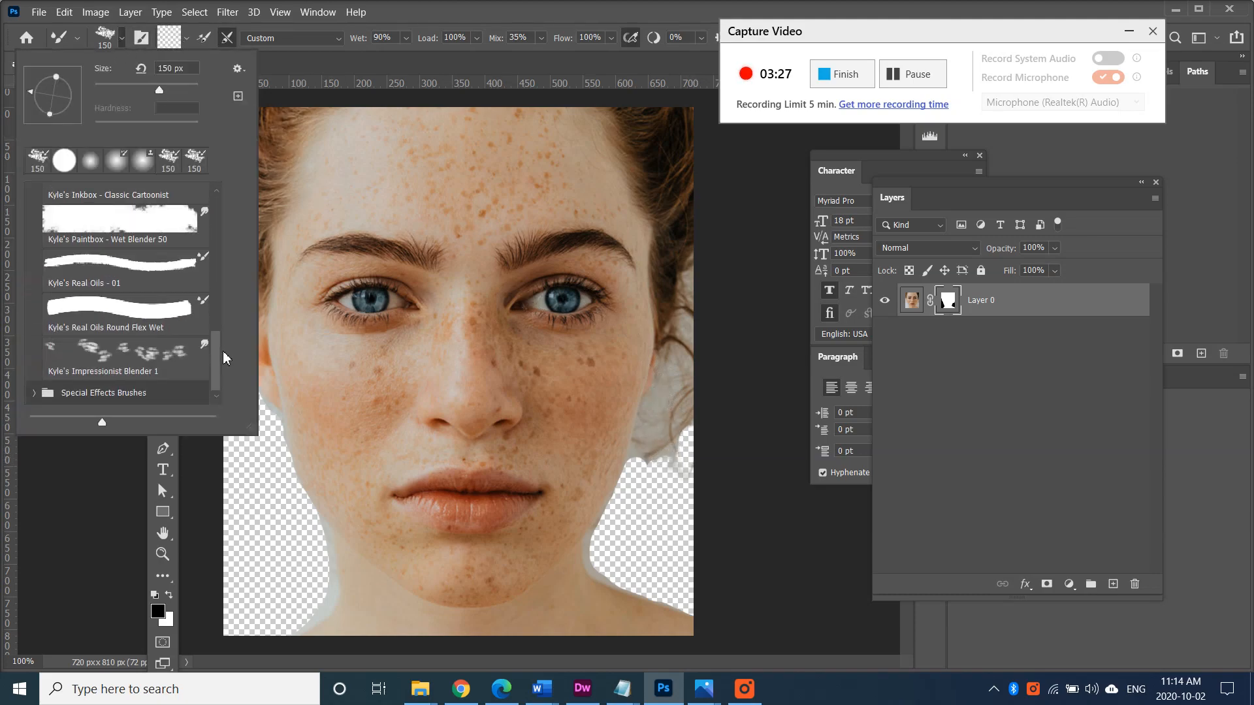
click(238, 69)
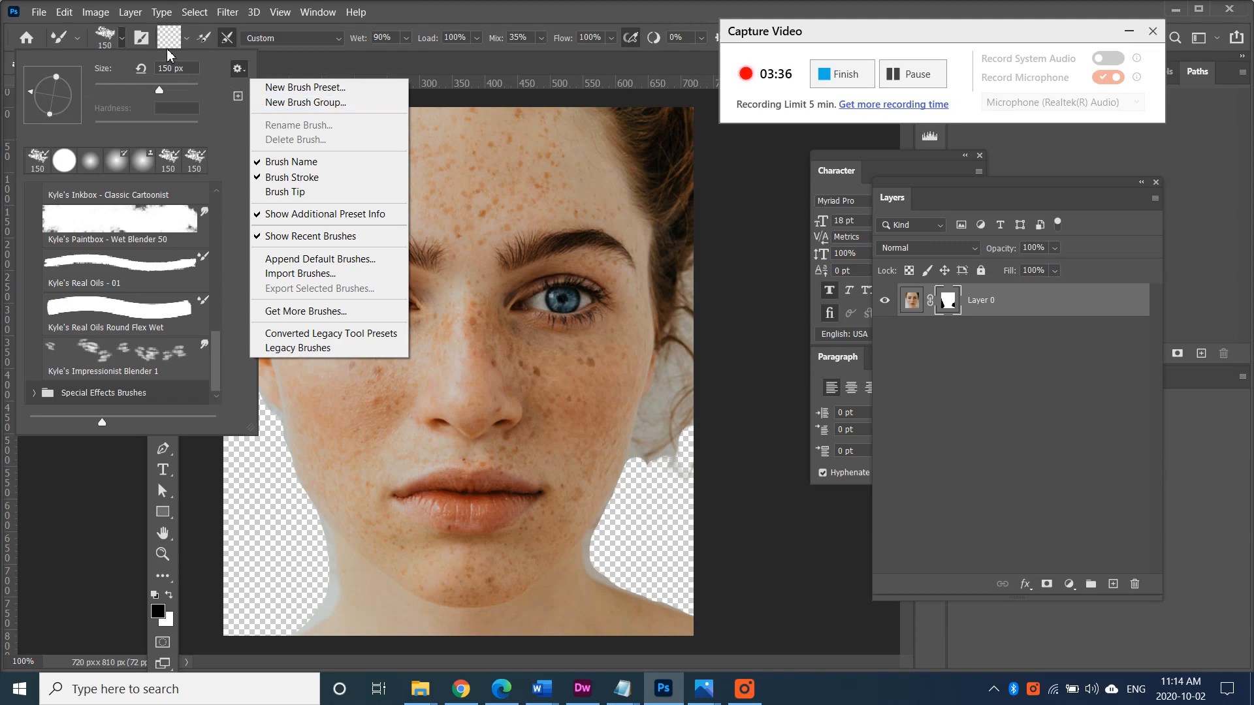
click(656, 503)
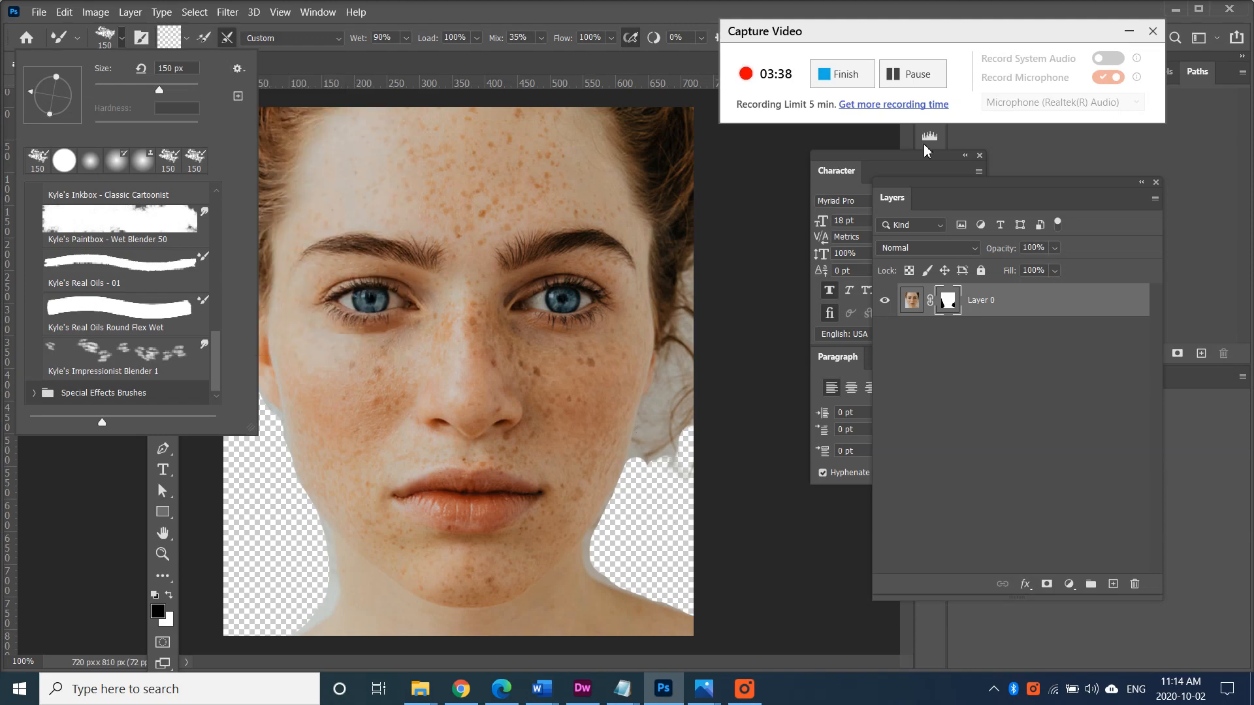
click(913, 74)
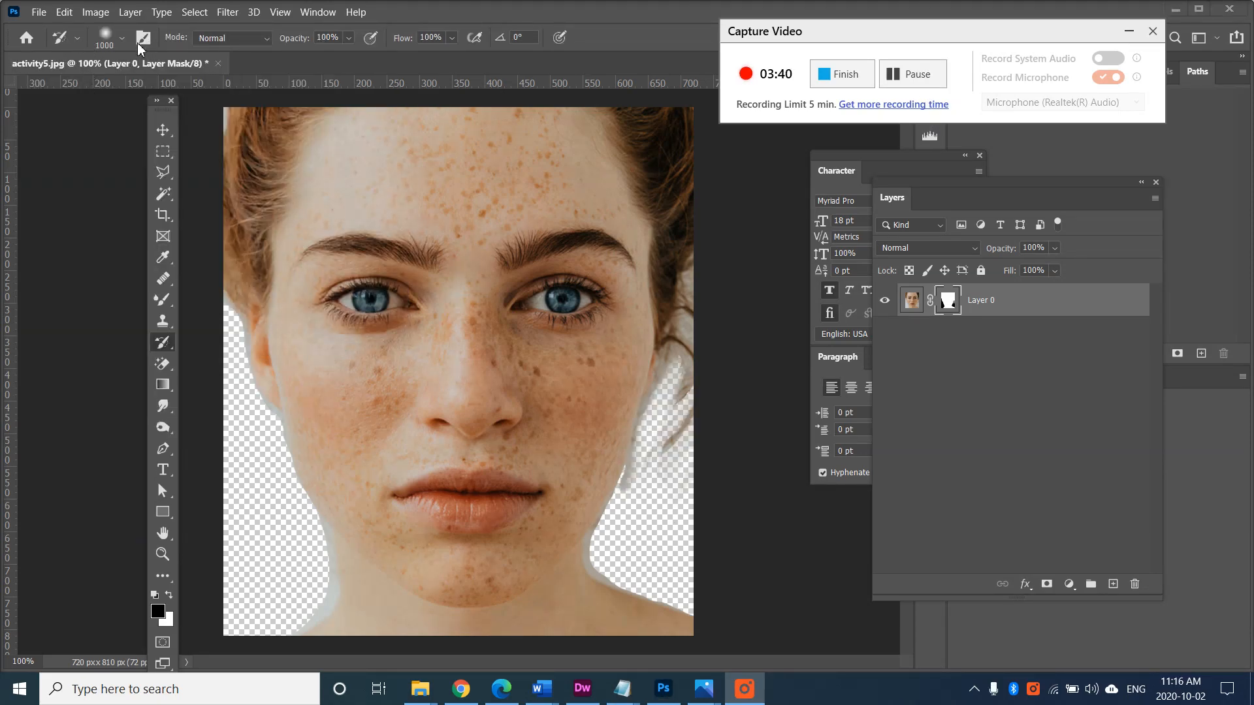
- Choose the 25 px textured brush tip in Brush Settings and close the settings
click(138, 45)
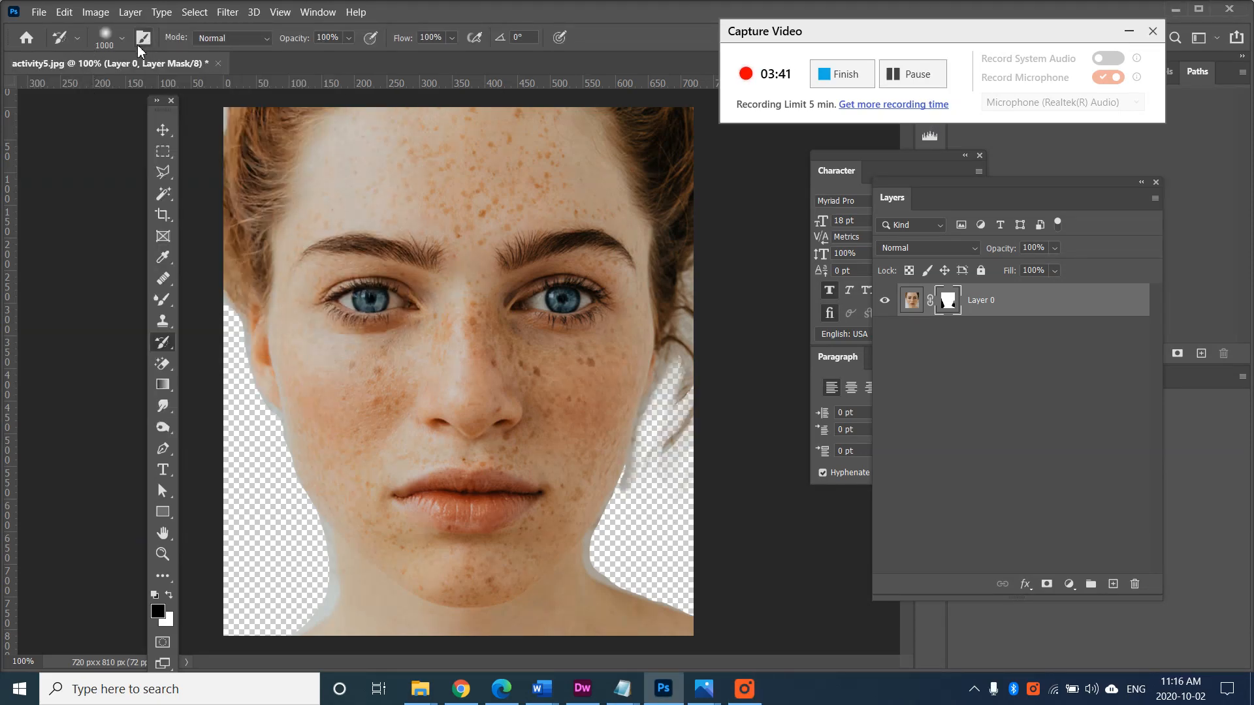
click(150, 39)
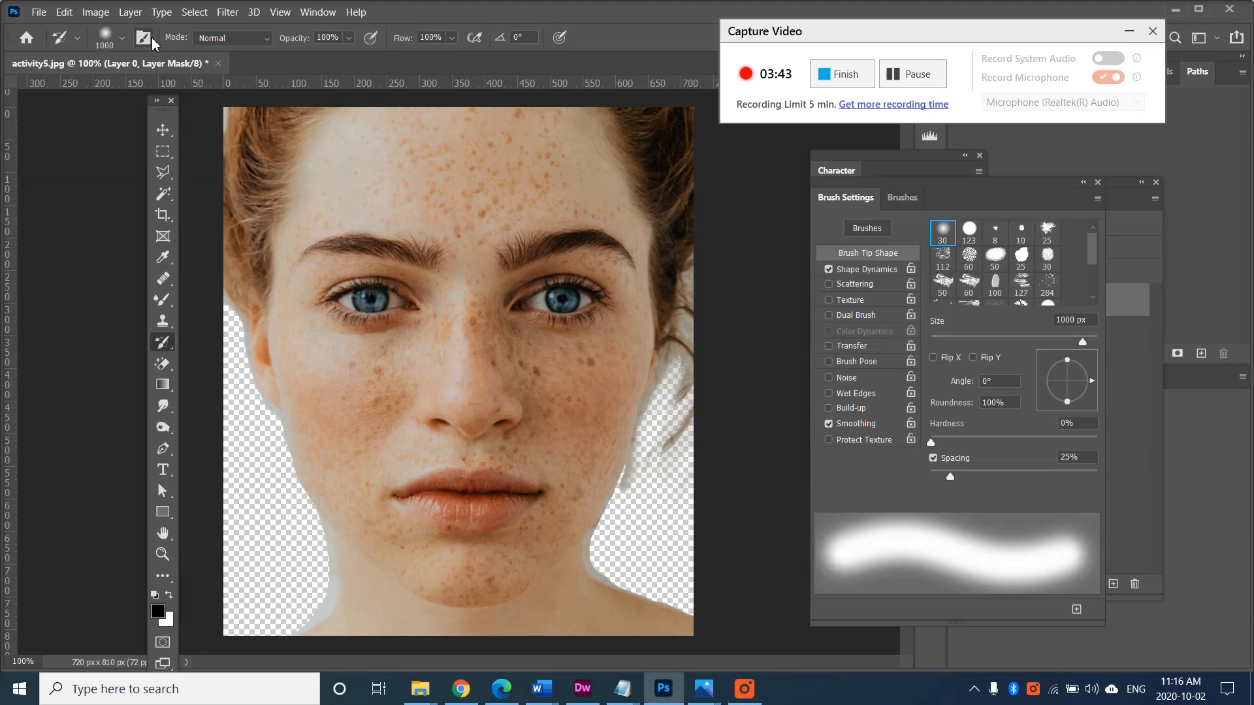
mouse_move(986, 192)
mouse_down()
mouse_move(672, 209)
mouse_move(511, 148)
mouse_up()
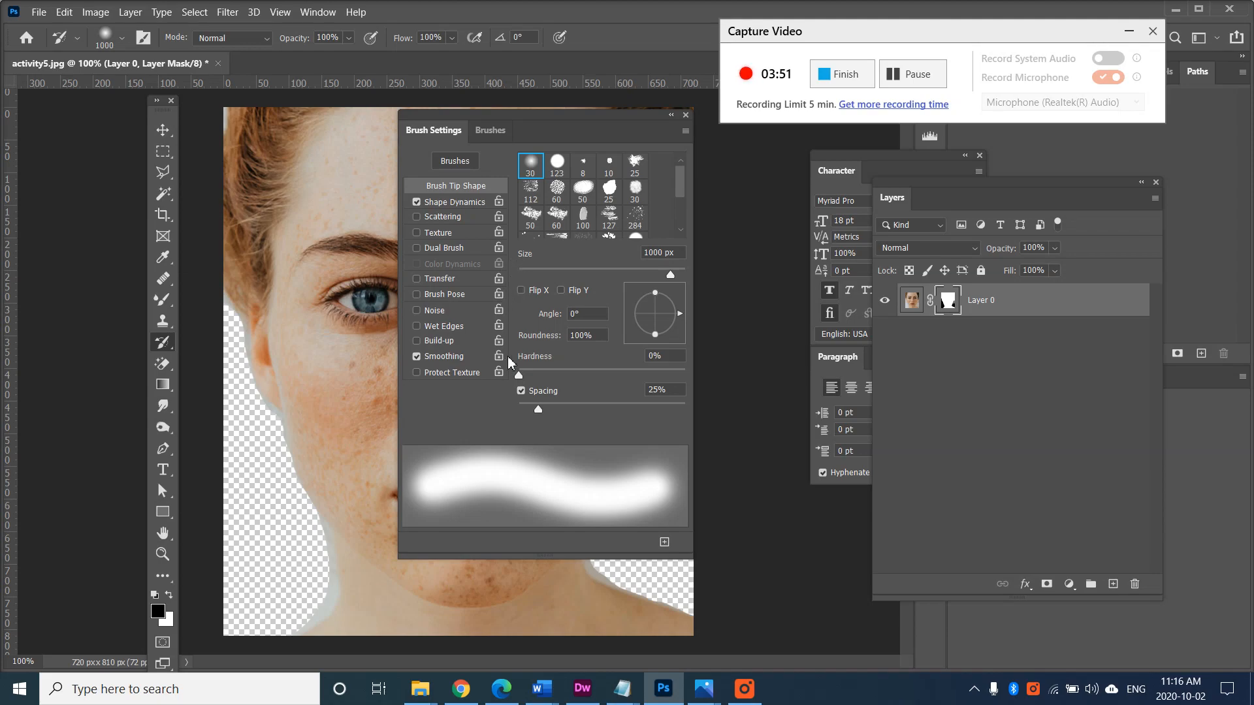
drag(558, 123, 308, 153)
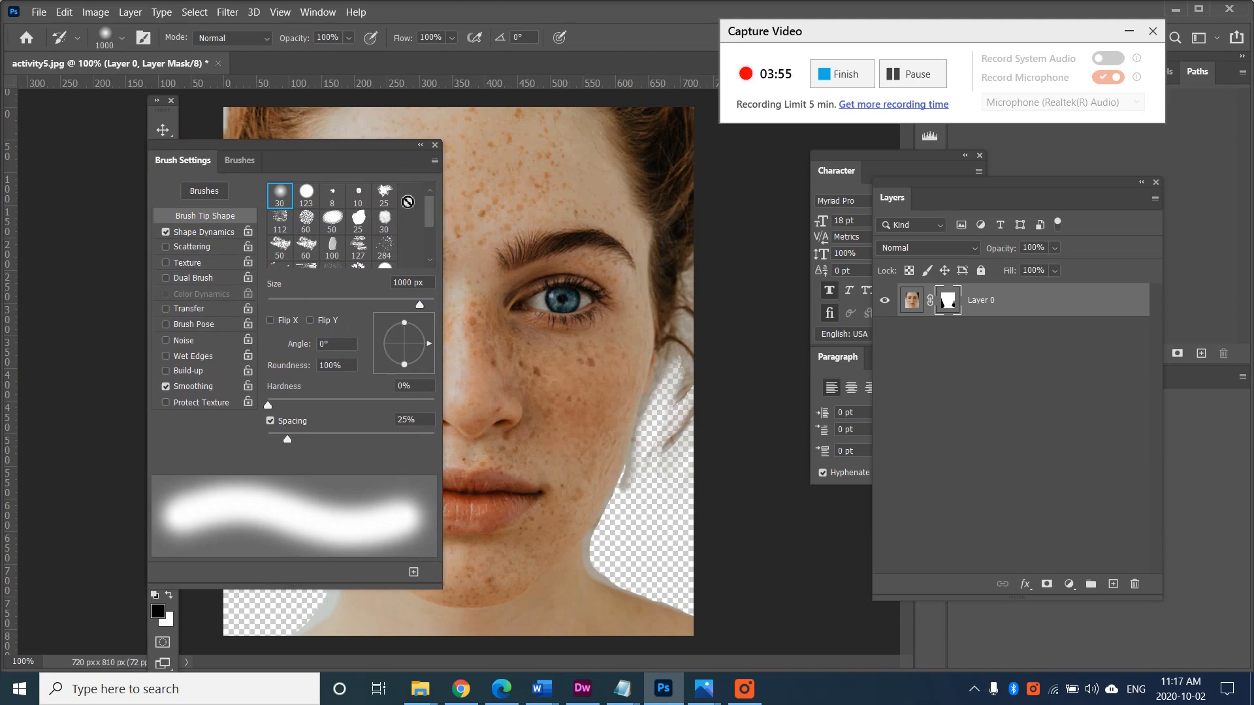
click(384, 194)
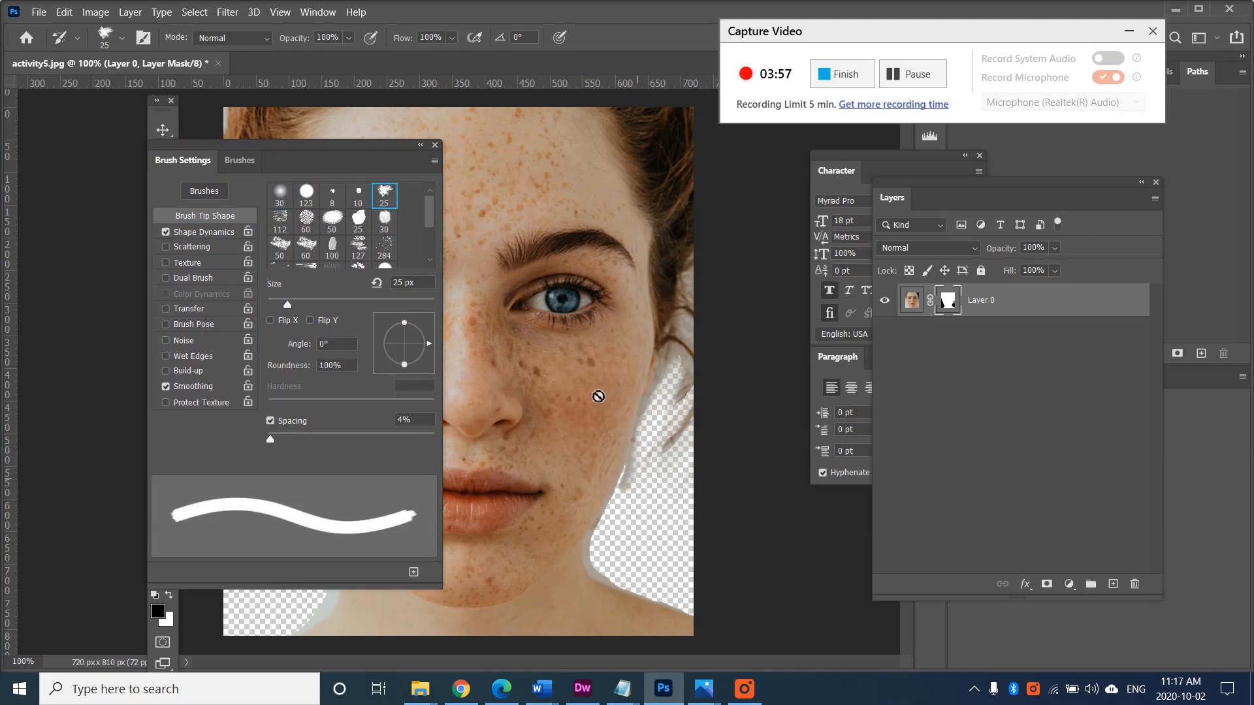
click(437, 146)
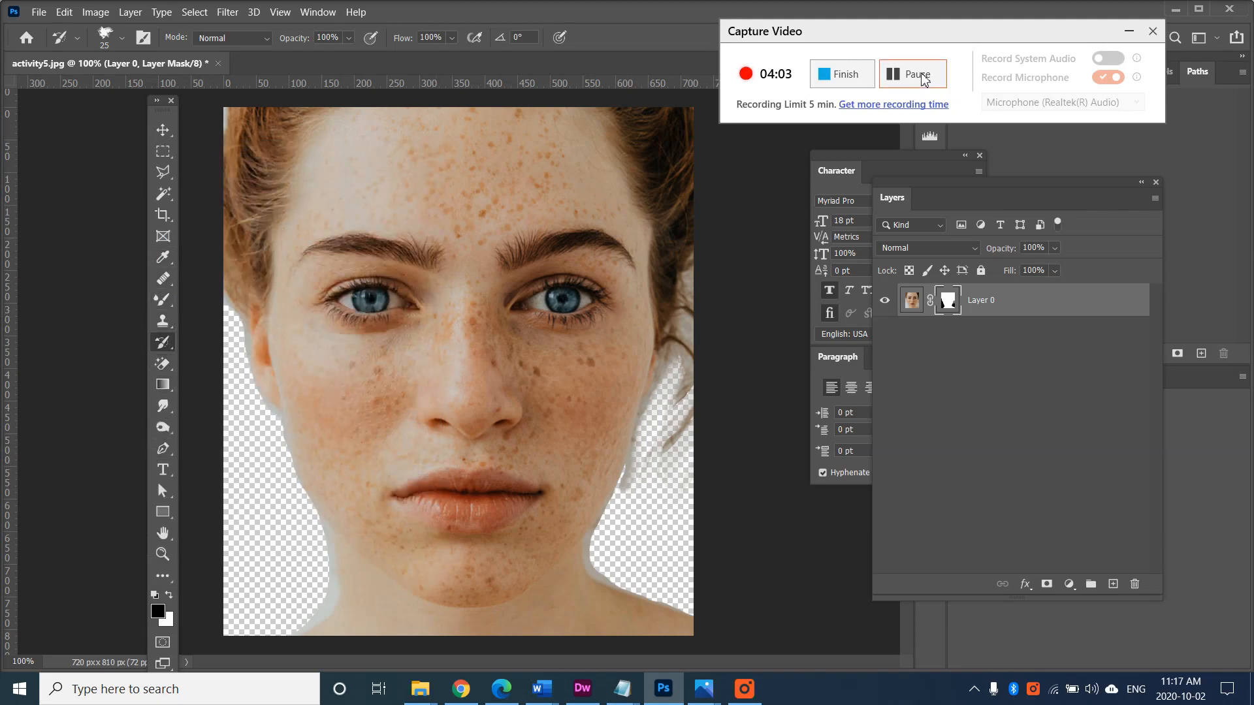
- Hide the ear by painting black on the layer mask with the Brush tool and restore it by painting white
key(b)
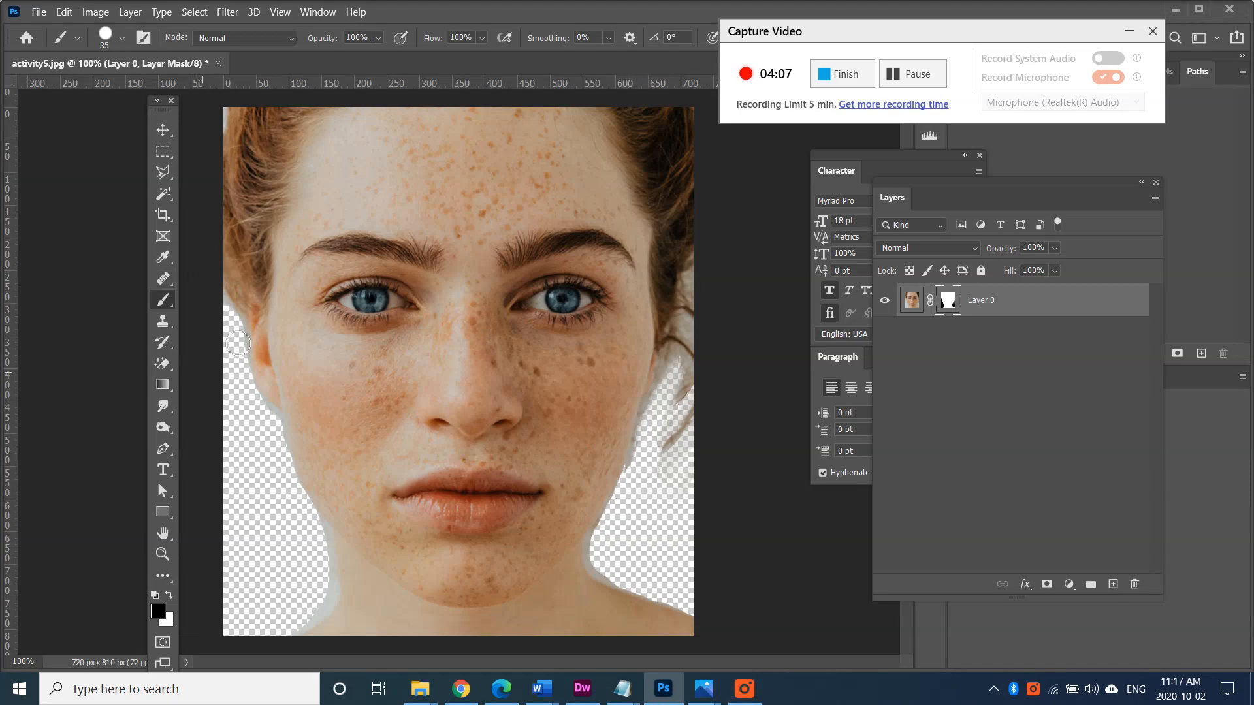
drag(261, 414, 248, 325)
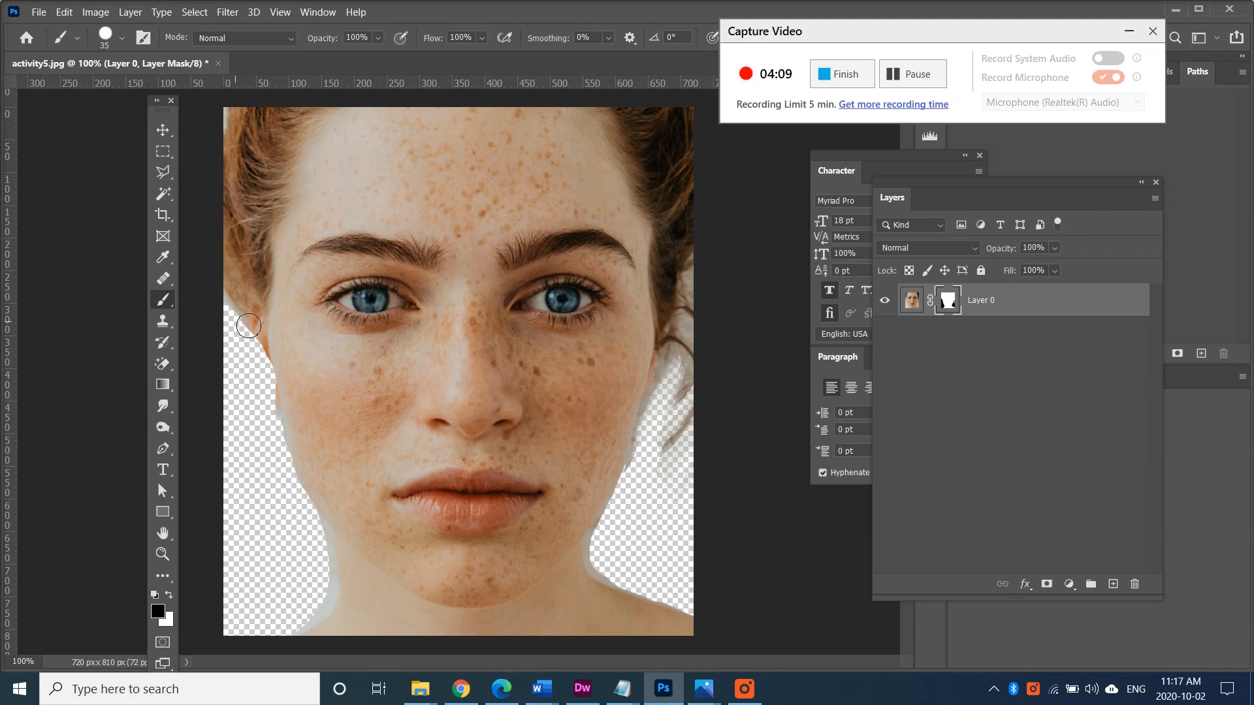
key(x)
mouse_move(269, 337)
mouse_down()
mouse_move(275, 396)
mouse_move(292, 407)
mouse_move(263, 370)
mouse_move(263, 319)
mouse_move(266, 356)
mouse_up()
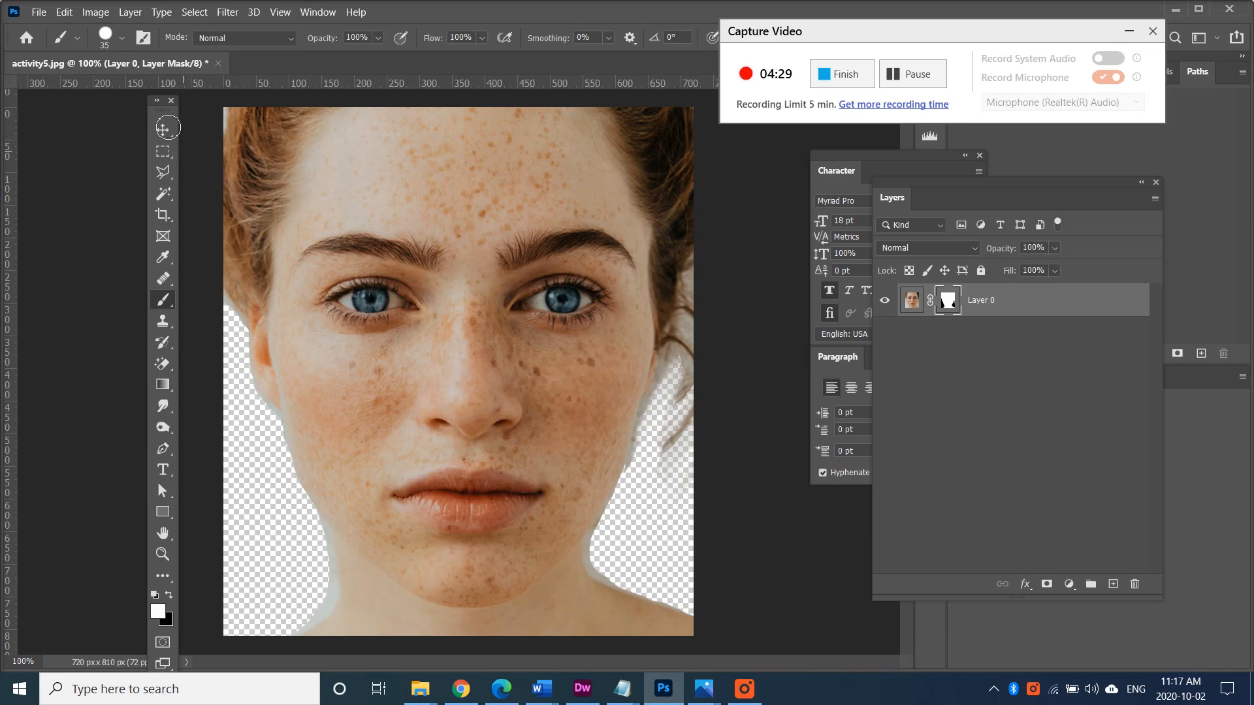
- Switch to the Move tool and deselect the masked portrait layer
click(164, 133)
click(775, 498)
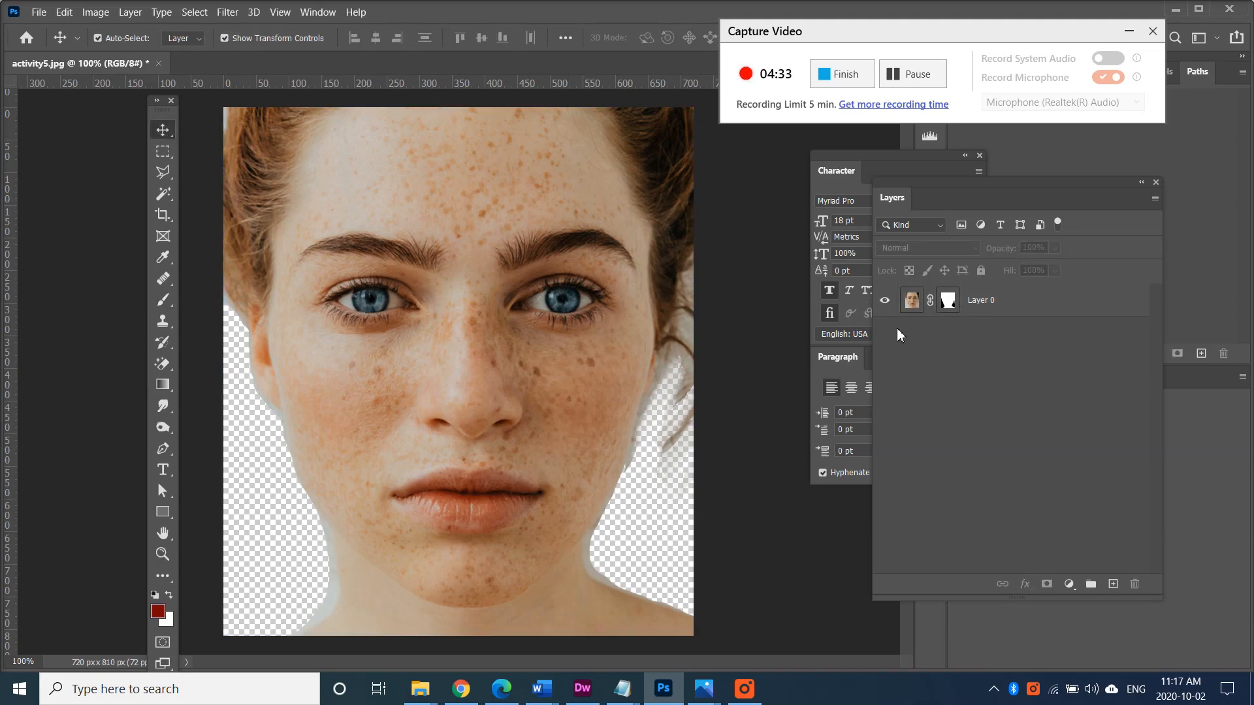
- Add a new empty layer above the masked portrait layer and leave no layer selected
click(1113, 584)
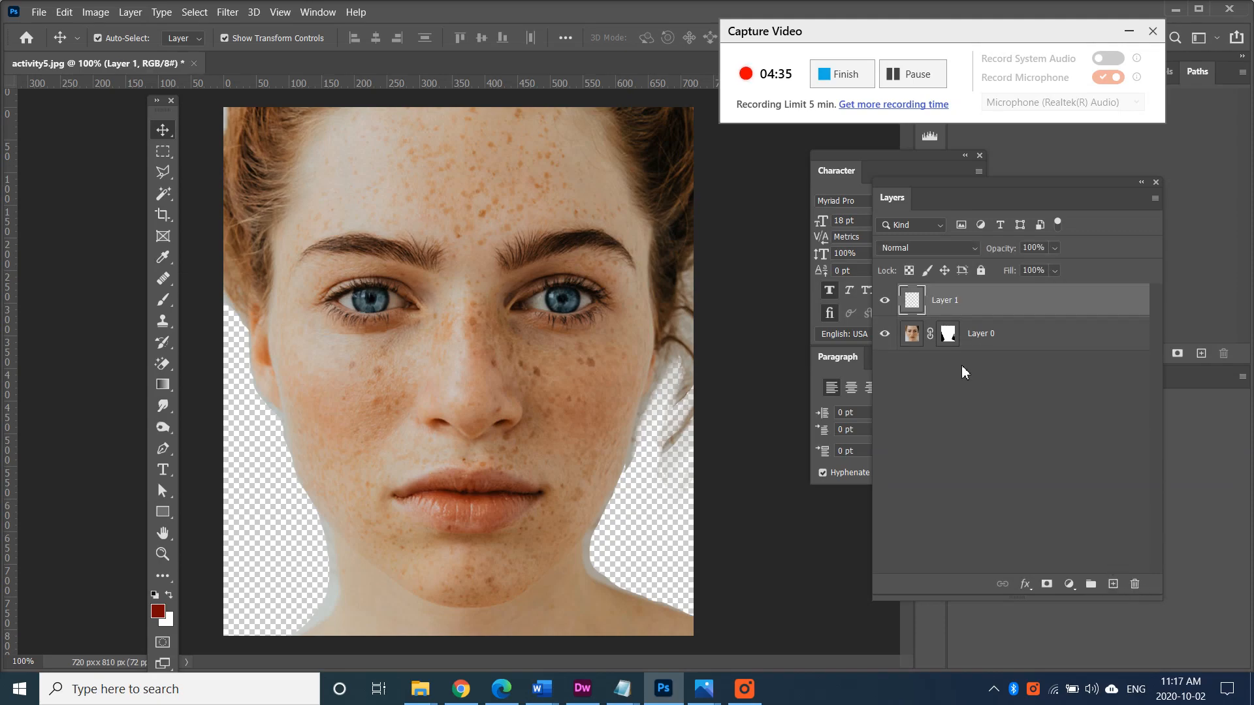
click(773, 429)
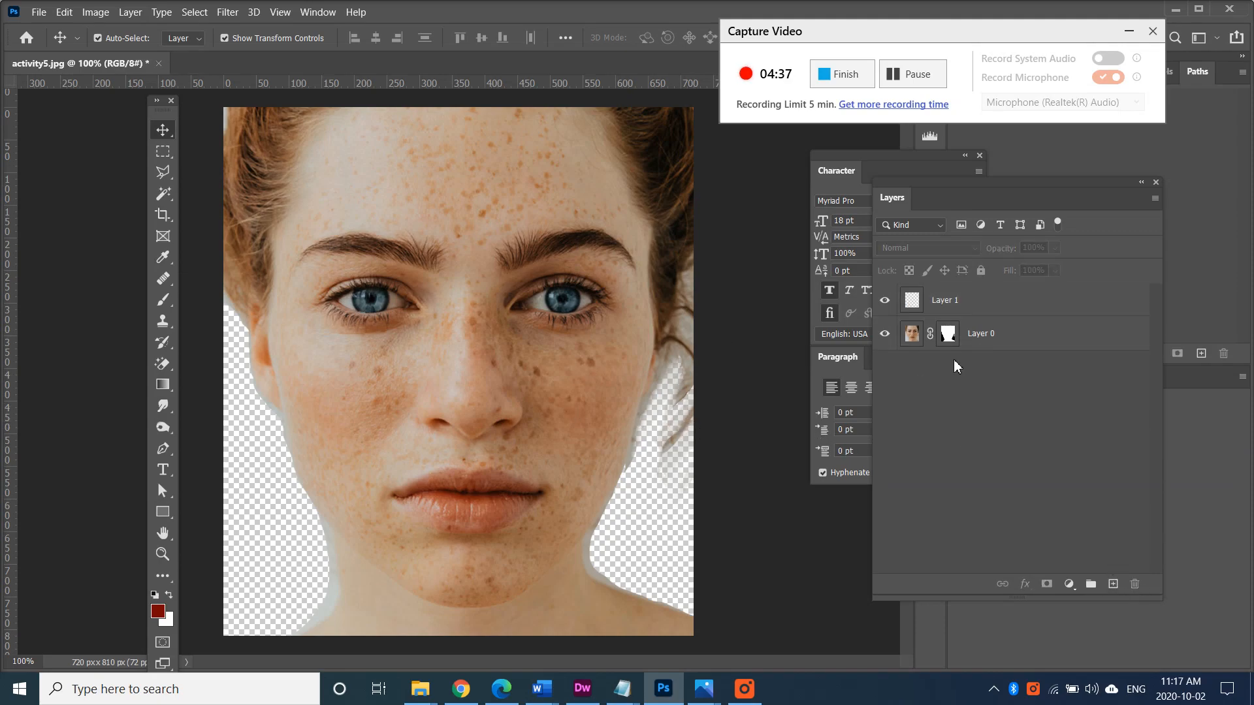
click(992, 342)
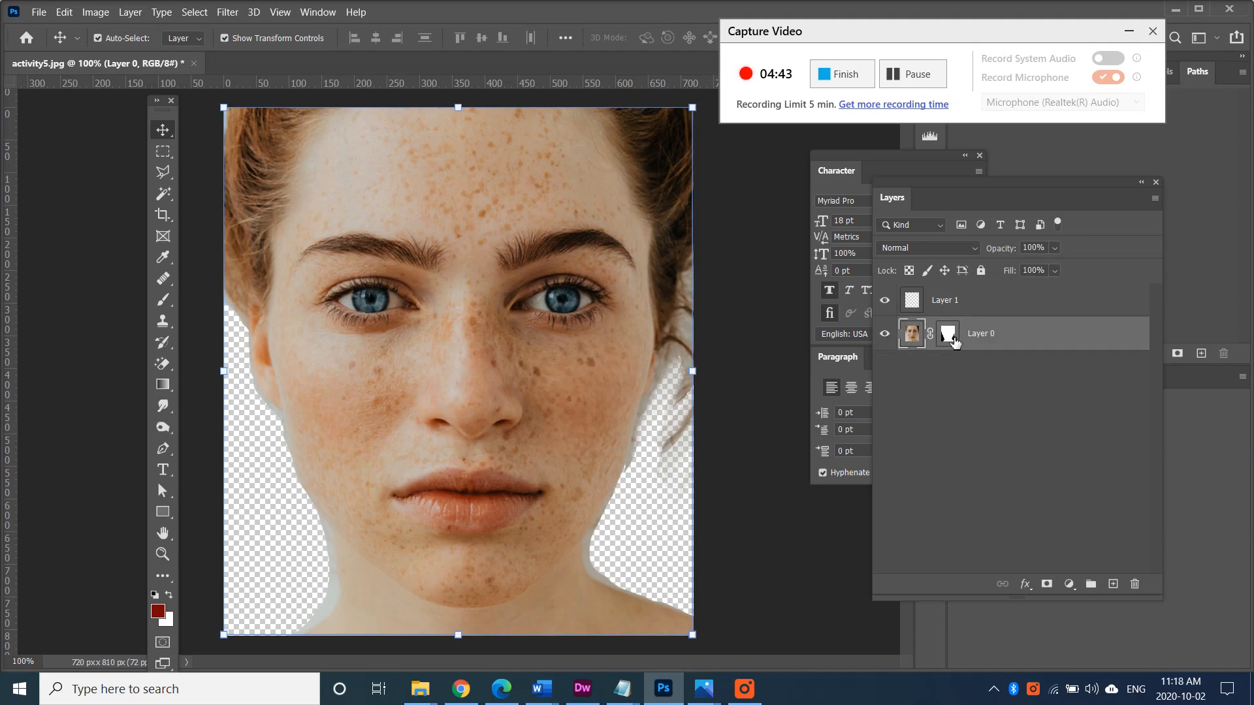
click(952, 341)
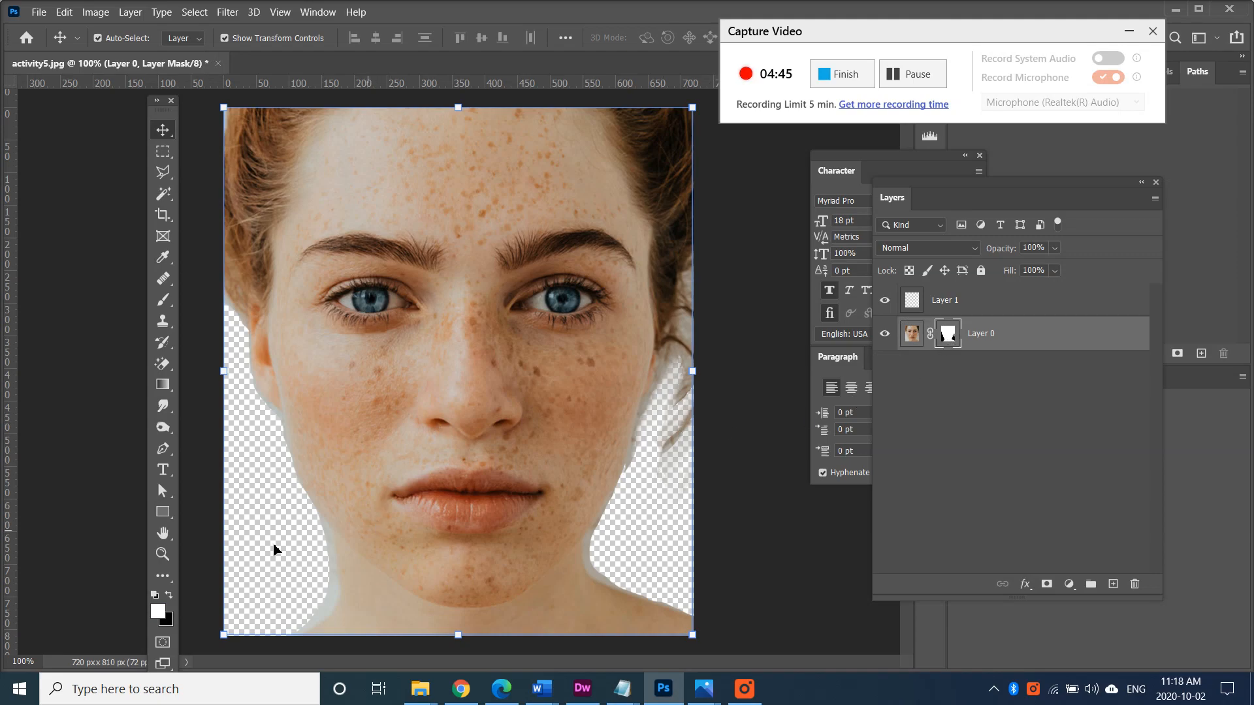
click(285, 523)
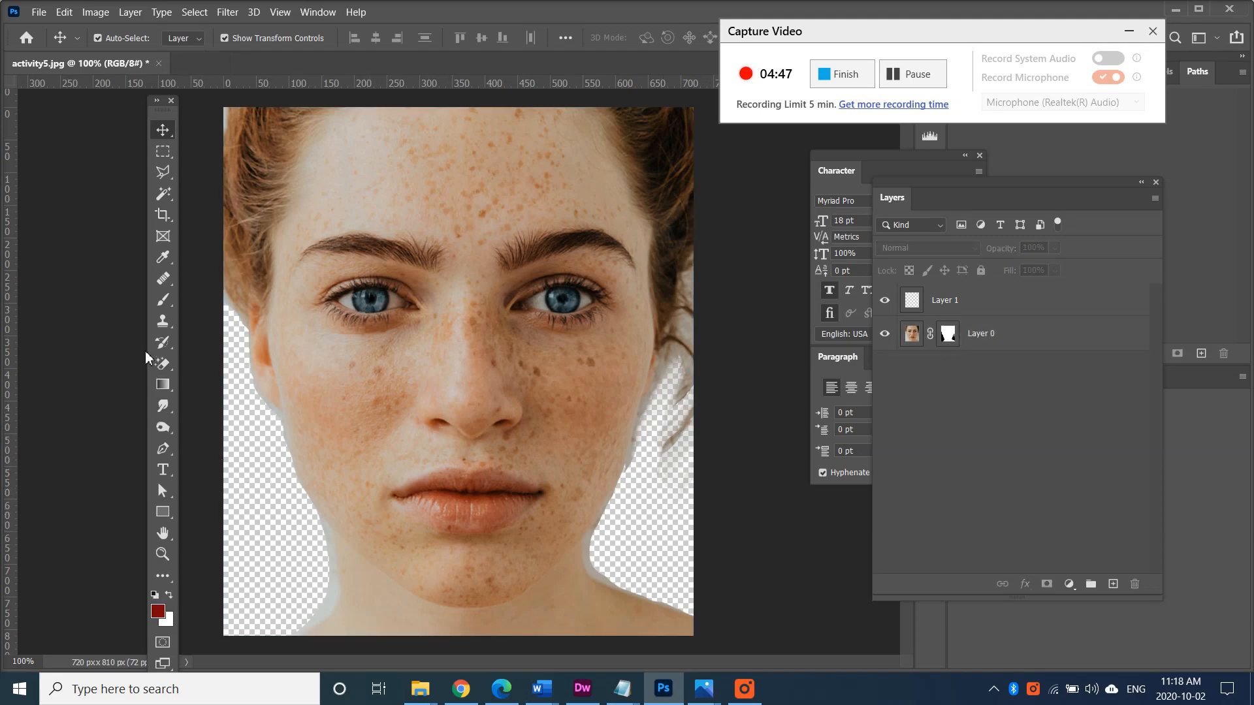
- Switch to the Brush tool and make the layer mask of Layer 0 the painting target
click(163, 298)
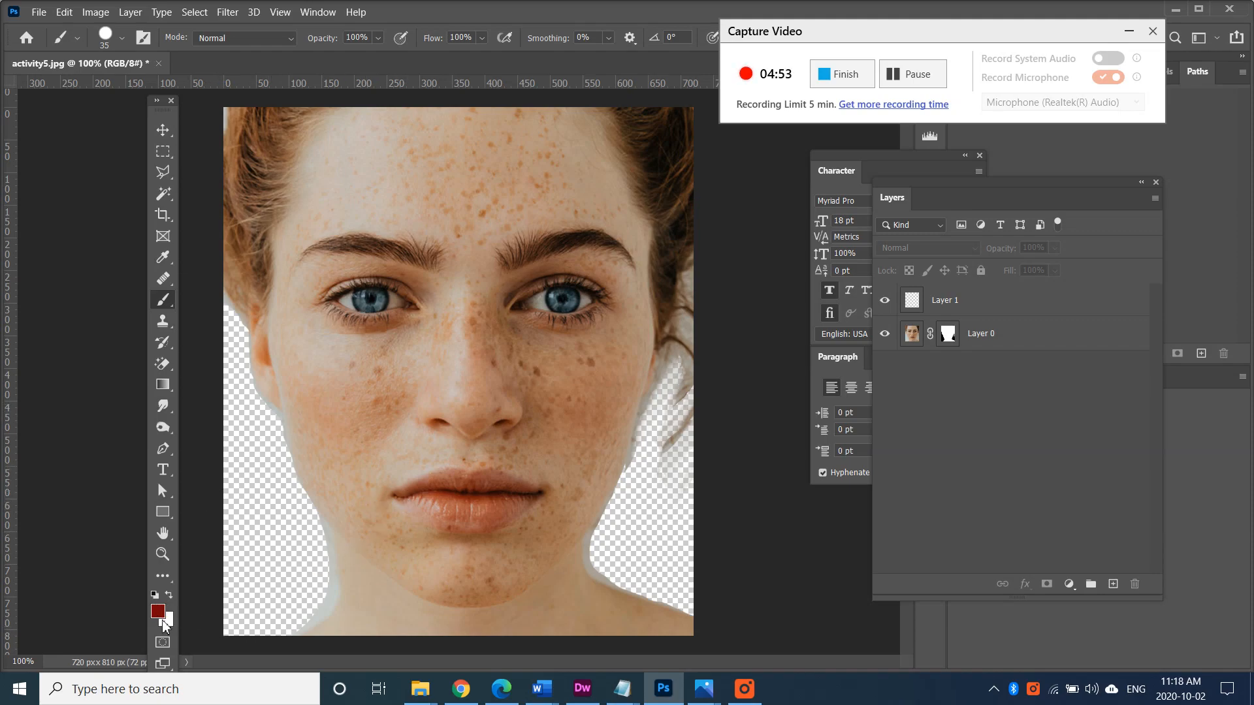
click(952, 346)
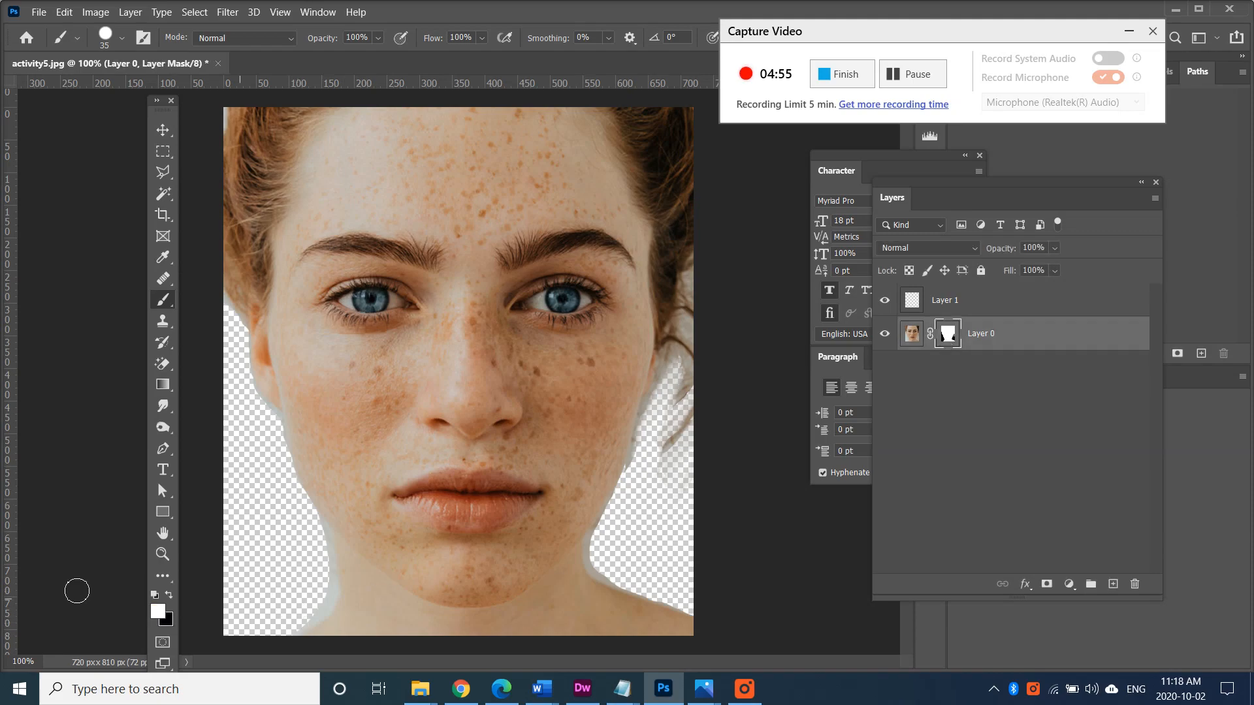